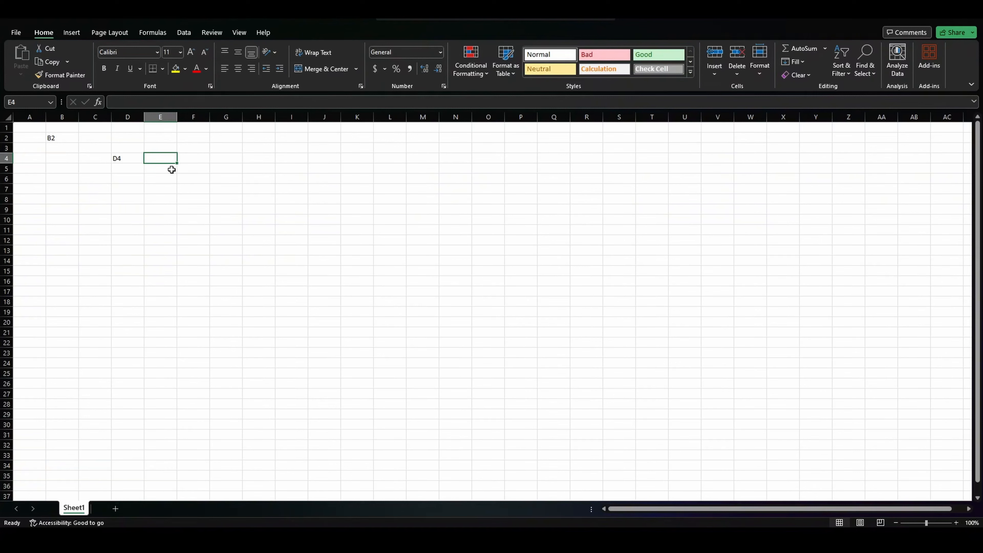
Step: Move the active cell one cell at a time around the sheet, through F4, F6, H6 and E6 to E3
key("Up")
key("Right")
key("Left")
key("Down")
key("Right")
key("Left")
key("Right")
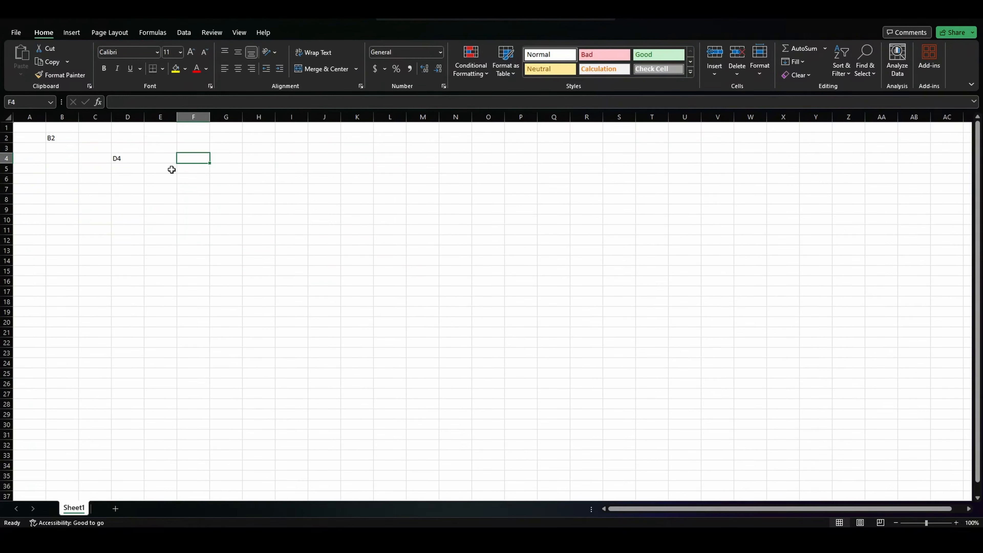
key("Down")
key("Down")
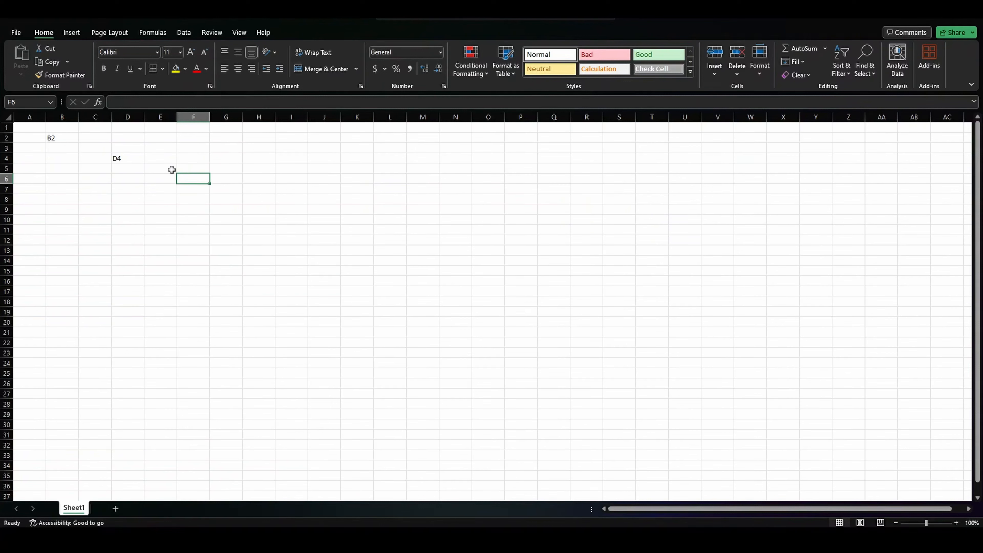
key("Right")
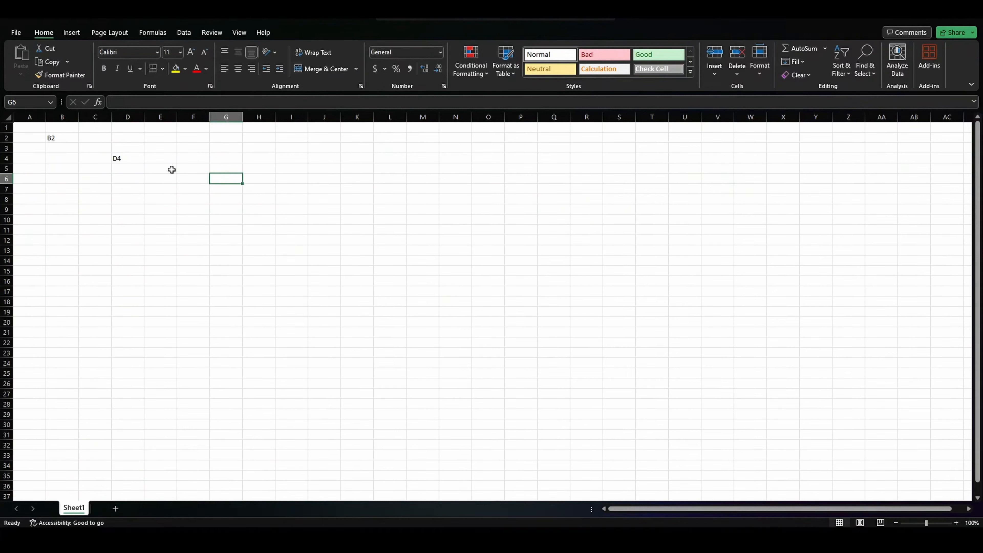
key("Right")
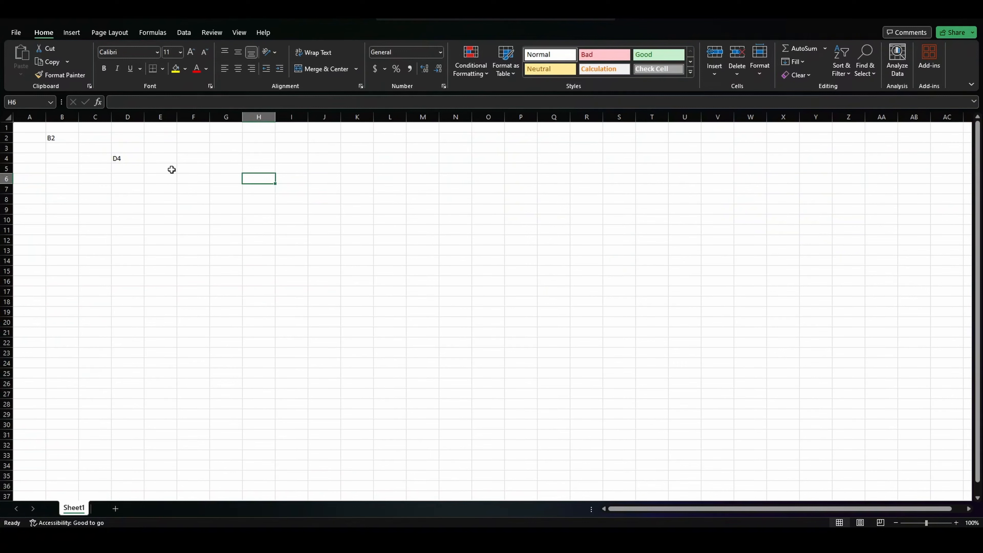
key("Left")
key("Left")
key("Left")
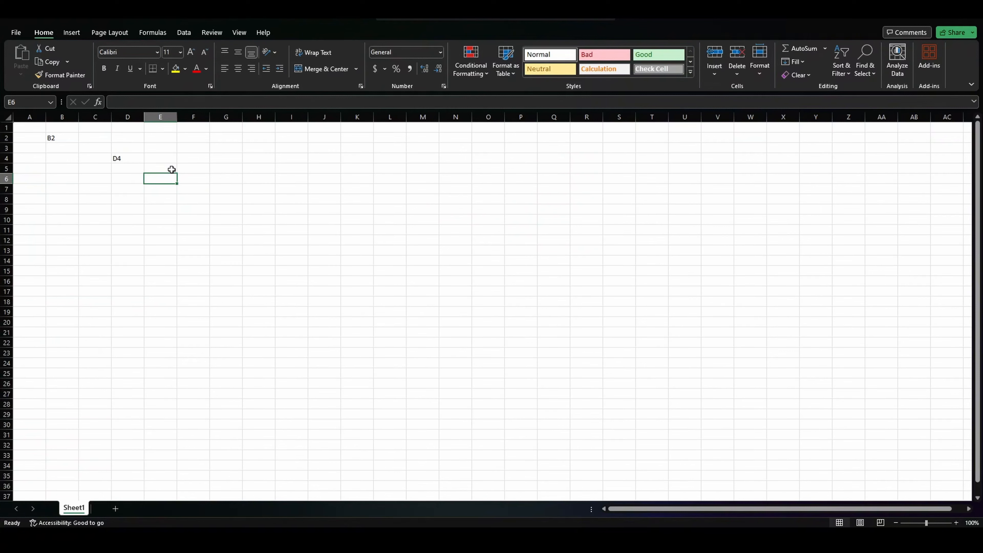
key("Up")
key("Up")
key("Up")
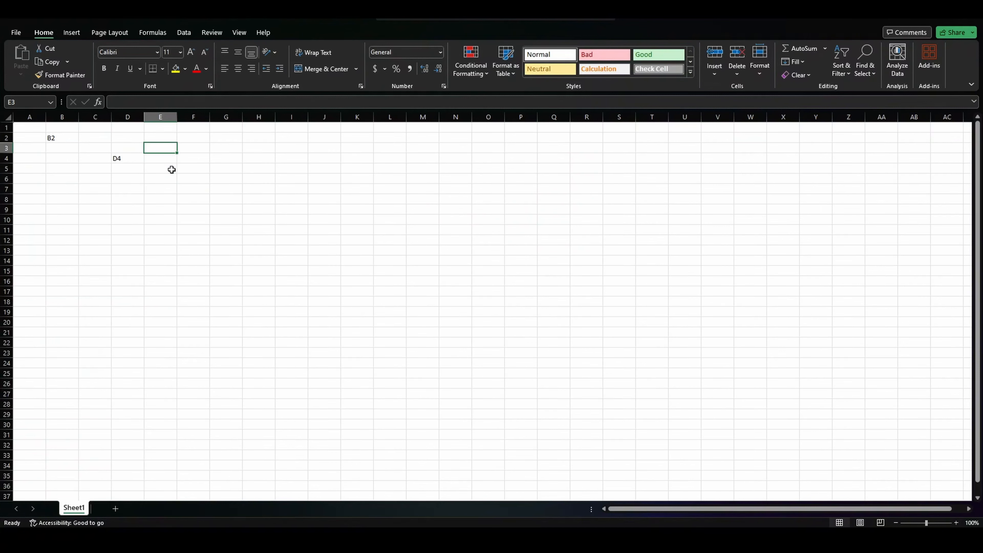
Step: Select cells G9, M10, J16, D6, D4 and B2 one after another
left_click(220, 212)
left_click(428, 220)
left_click(323, 281)
left_click(139, 177)
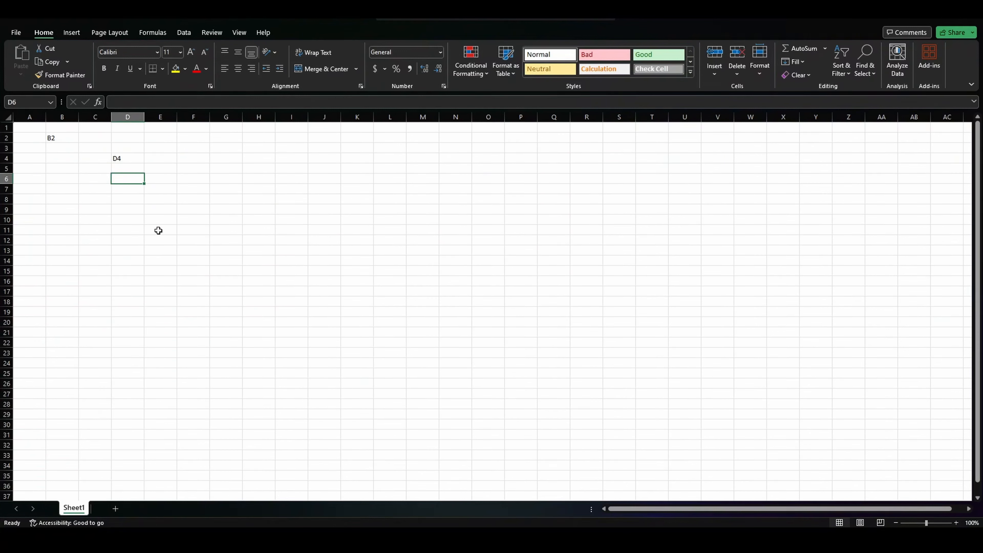
left_click(125, 157)
left_click(61, 138)
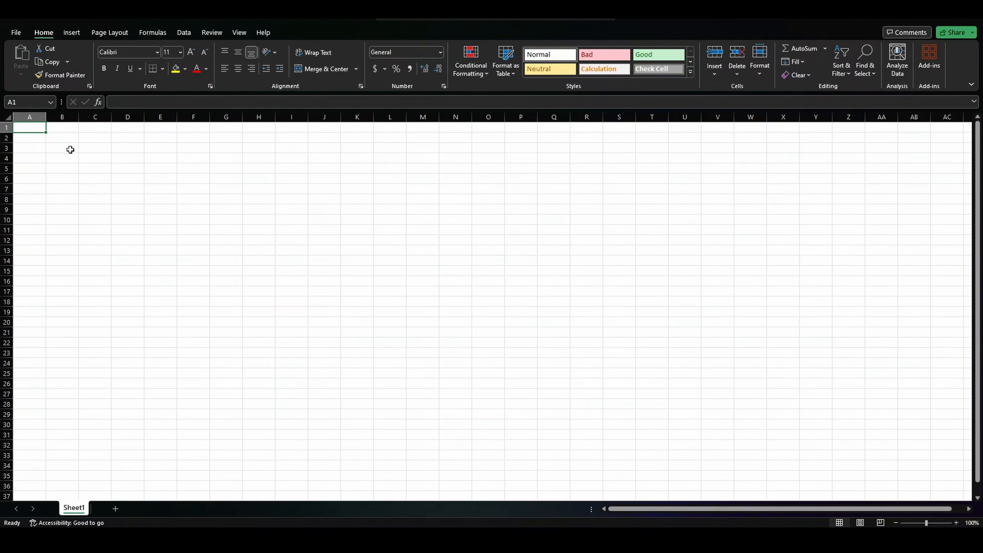
Step: Enter the title DATA in cell A1
type("DATA")
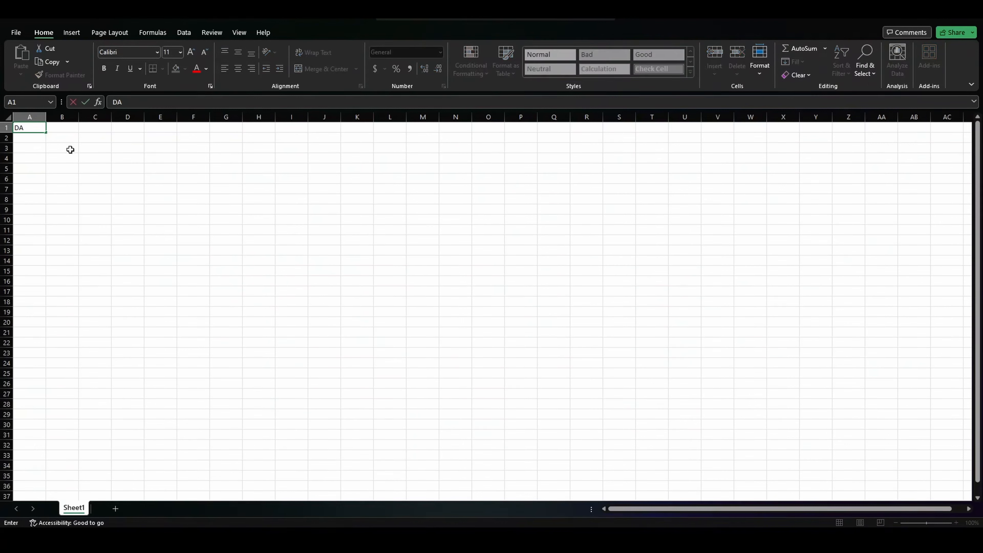
key("Return")
key("Return")
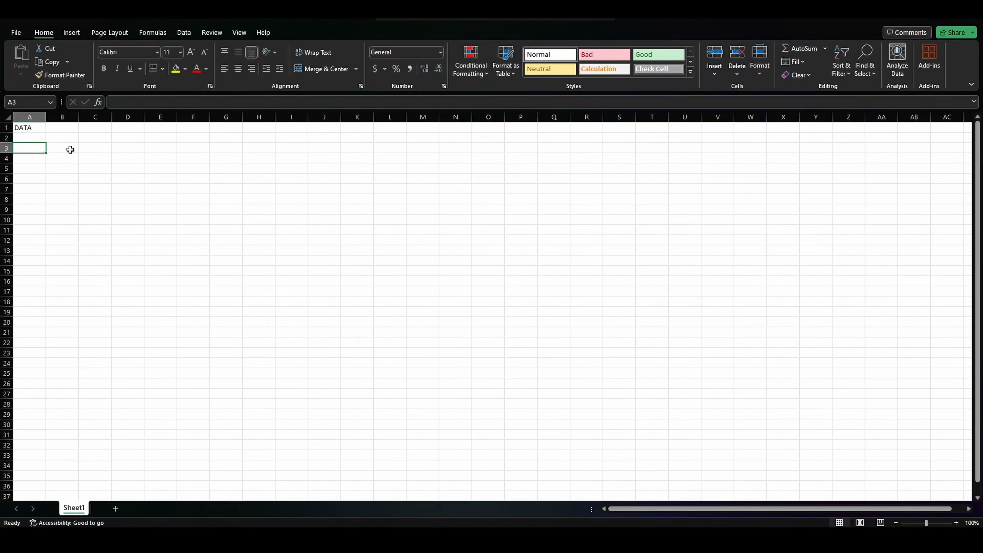
Step: Enter the column headers Name, AGE and Gender in cells A3 to C3
type("Name")
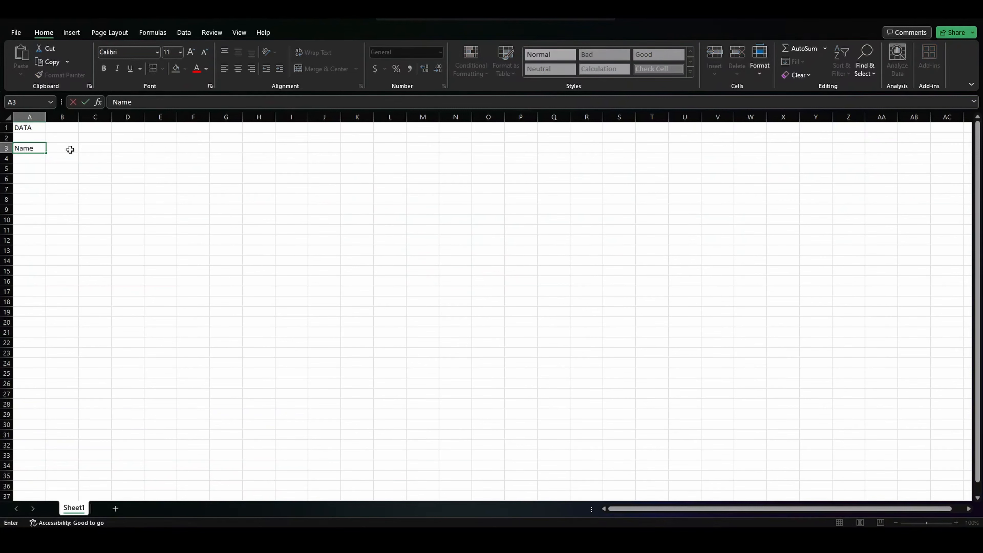
left_click(70, 150)
type("AGE")
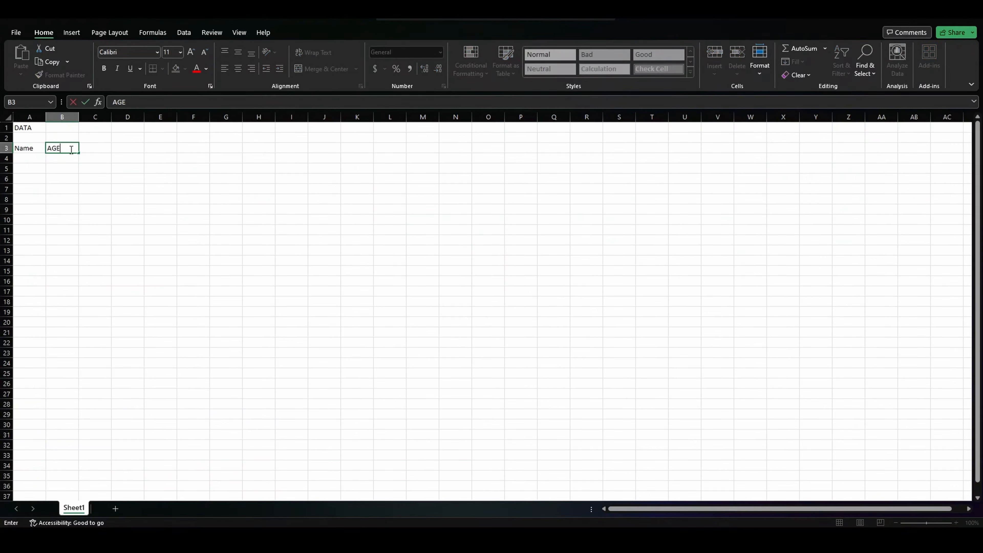
key("Tab")
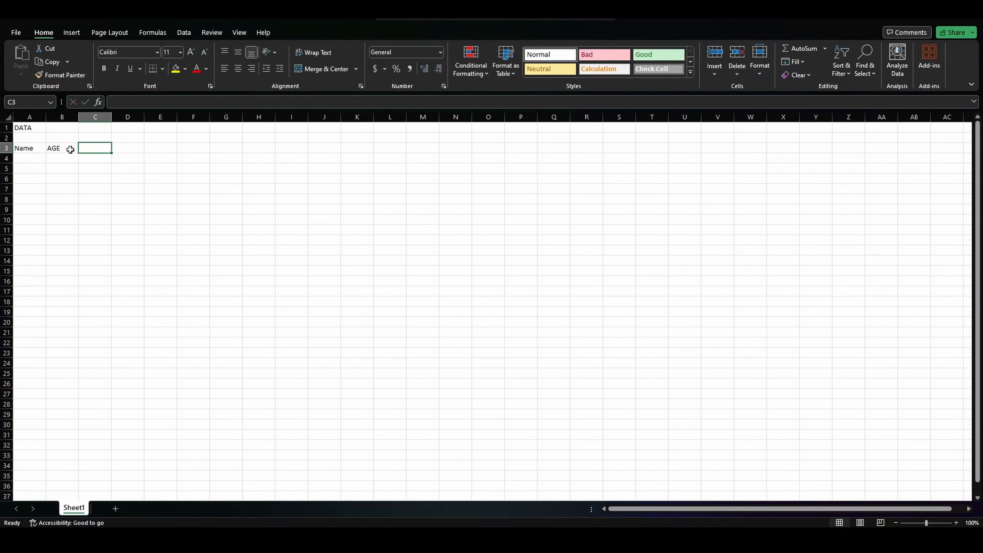
type("Gender")
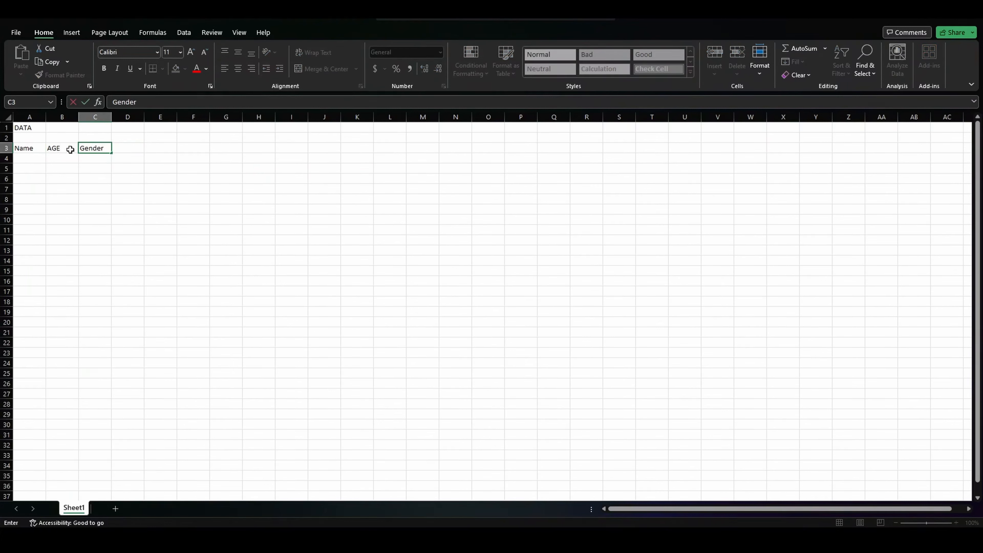
Step: Replace the header in cell B3 with Age
key("Left")
key("Left")
key("Right")
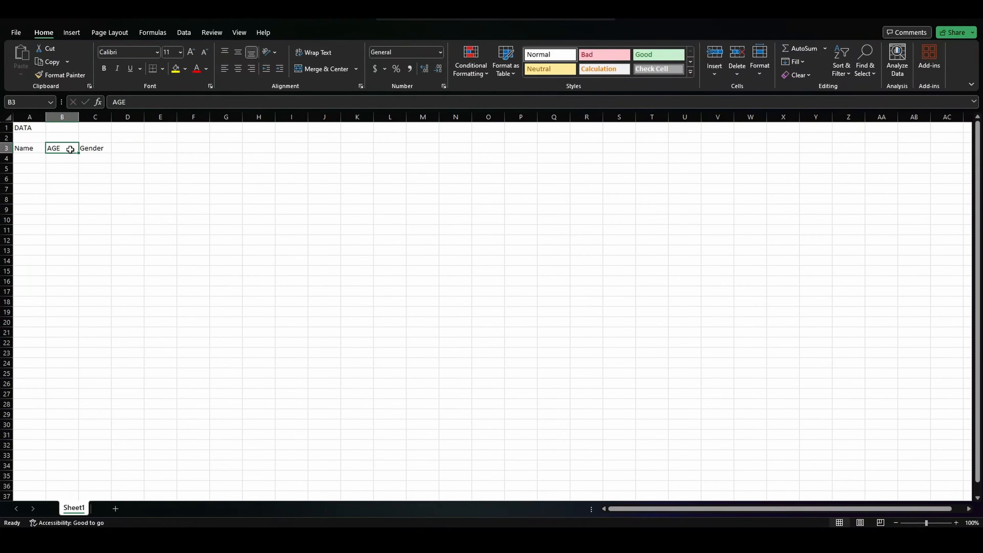
type("Ae")
key("BackSpace")
type("ge")
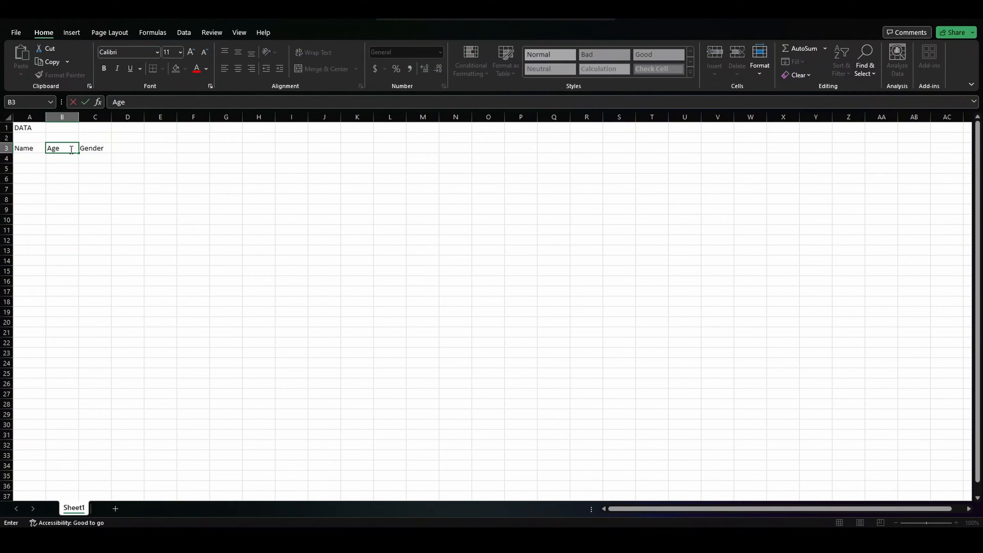
key("Return")
Step: Fill row 4 with the first person's name, age 15 and gender M
key("Left")
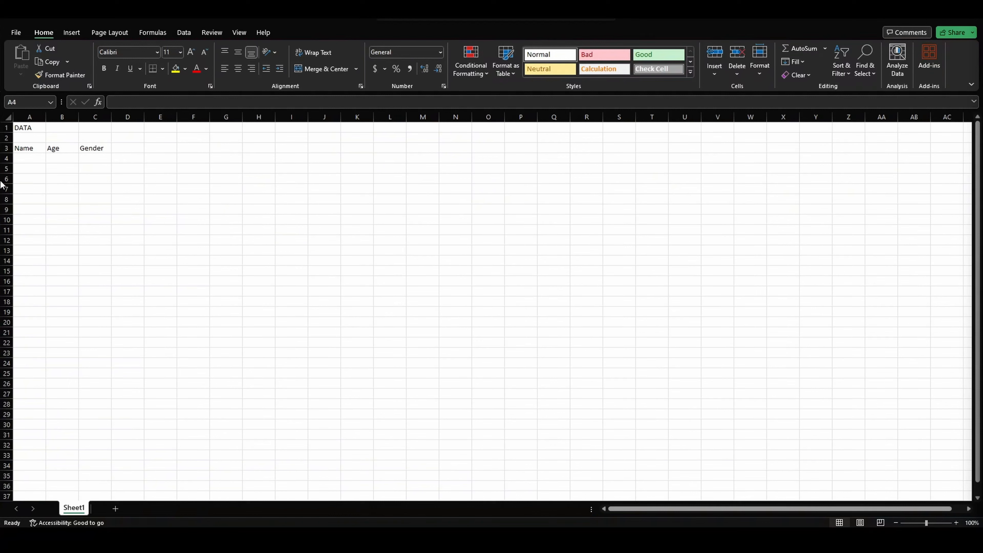
left_click(33, 159)
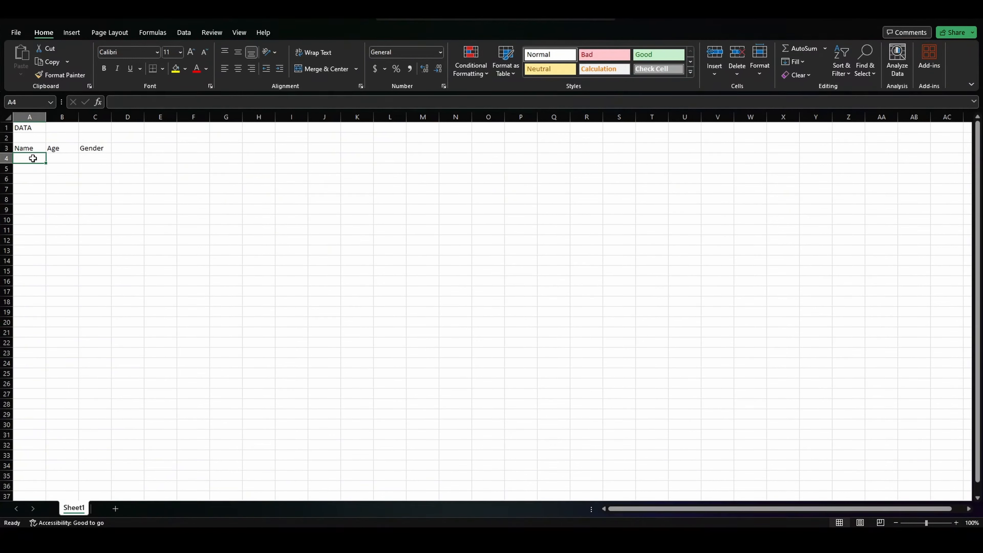
type("John")
key("Tab")
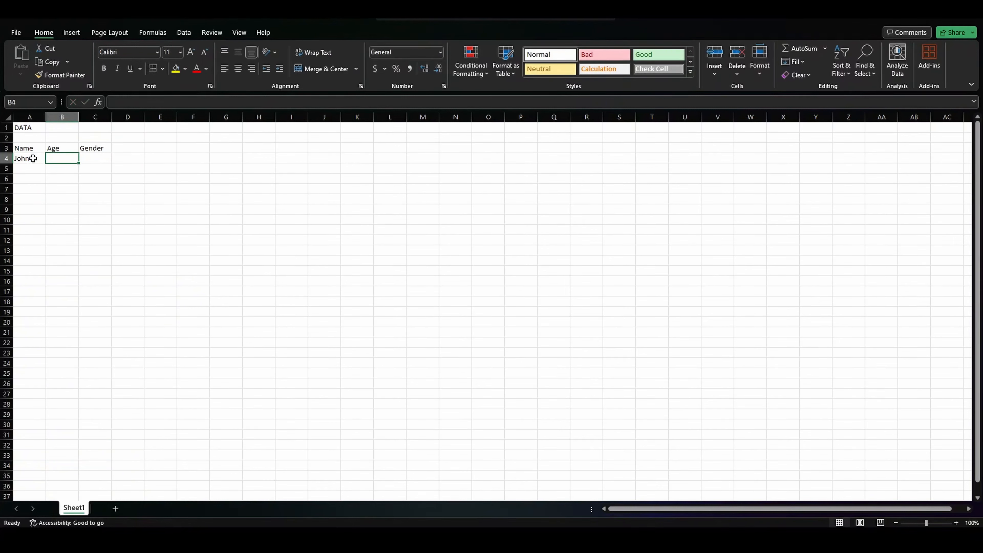
type("15")
key("Tab")
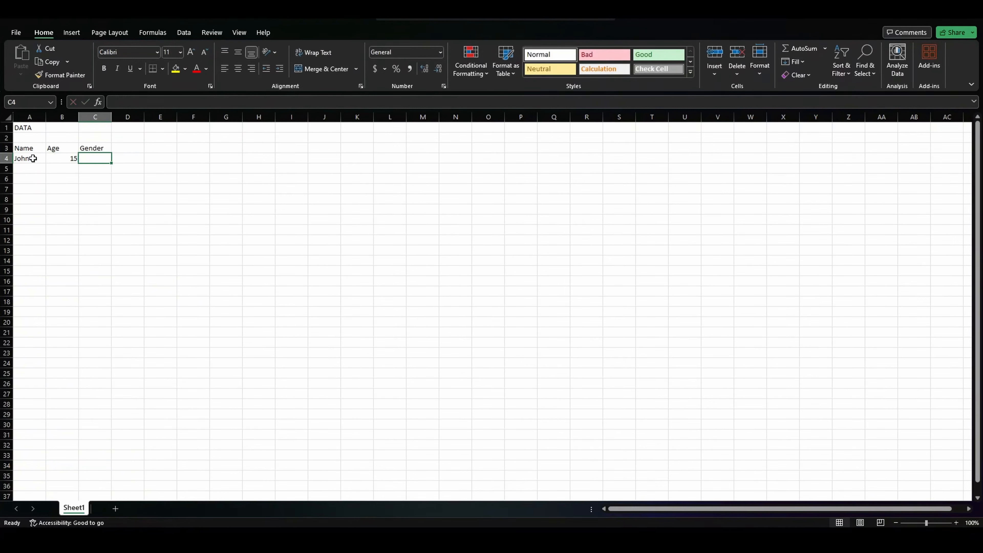
type("M")
key("Return")
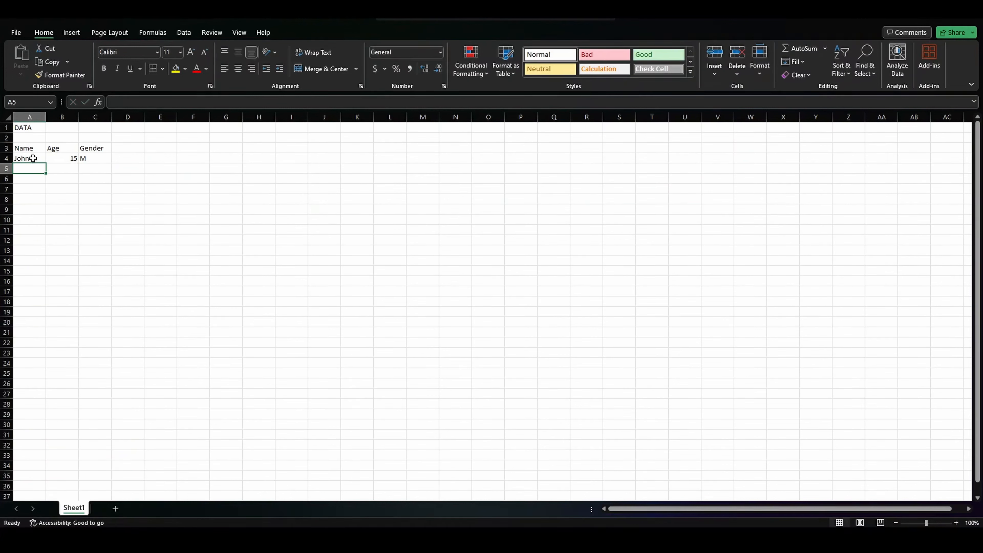
Step: Fill row 5 with the second person's name, age 17 and gender F
type("Sara")
key("Tab")
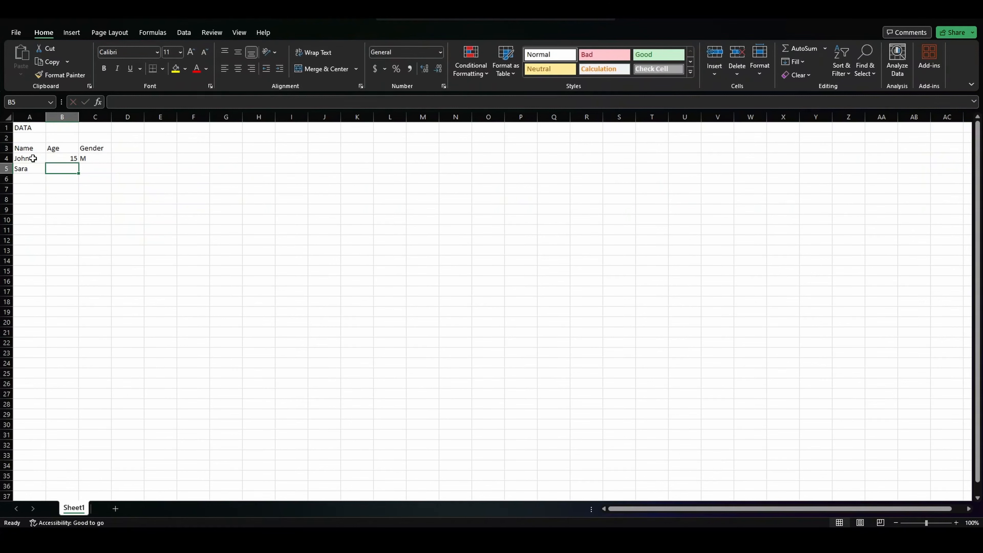
type("17")
key("Tab")
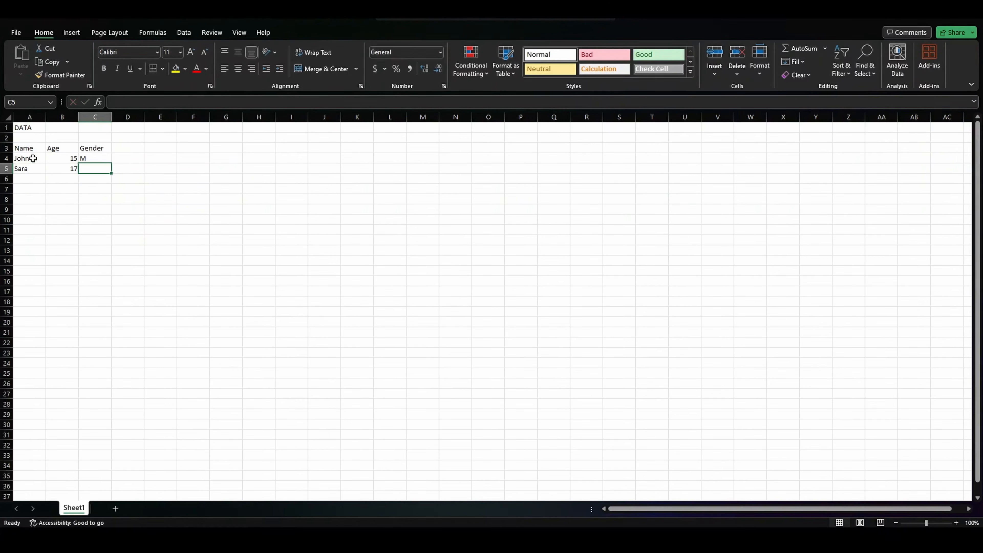
type("F")
key("Return")
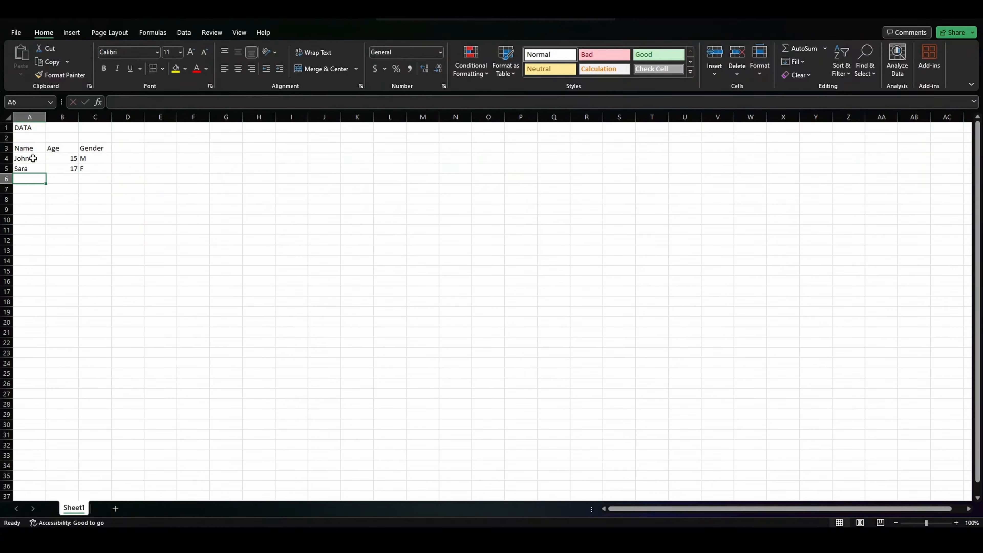
Step: Fill row 6 with the third person's name, age 12 and gender M
type("Jame")
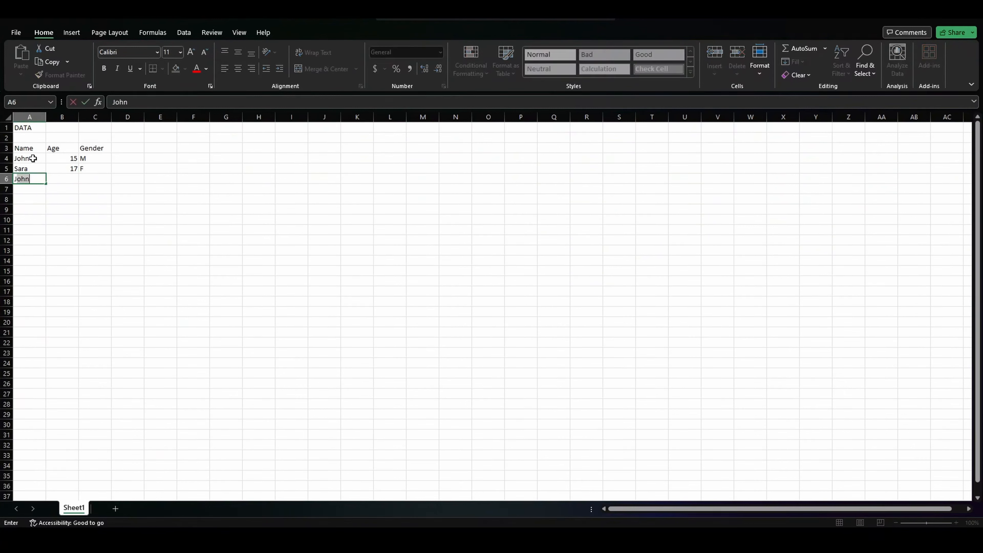
type("s")
key("Tab")
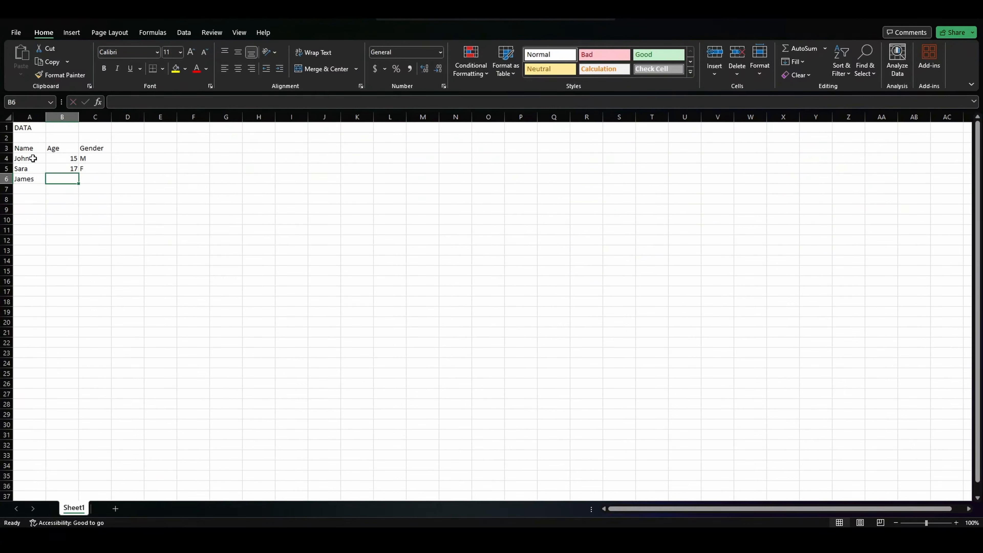
type("12")
key("Tab")
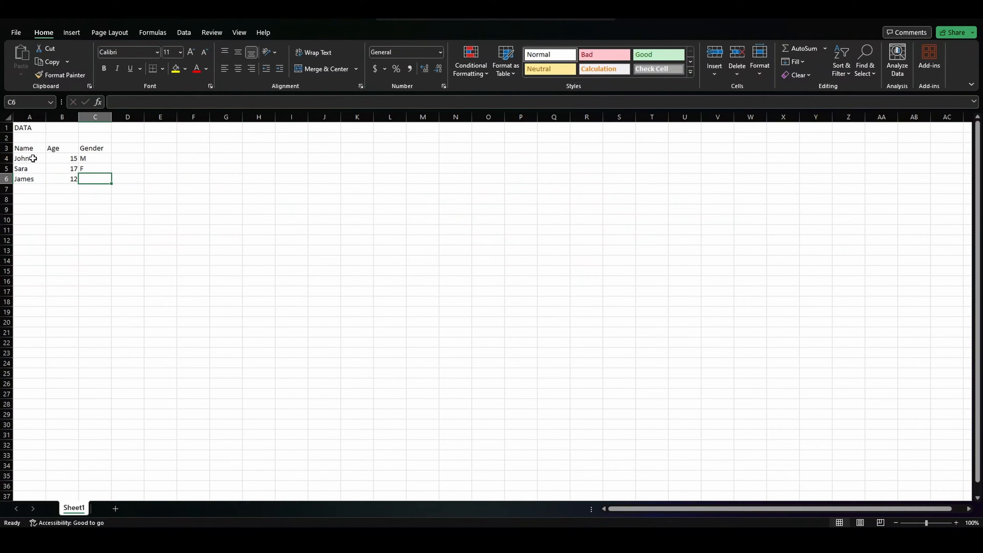
type("M")
key("Return")
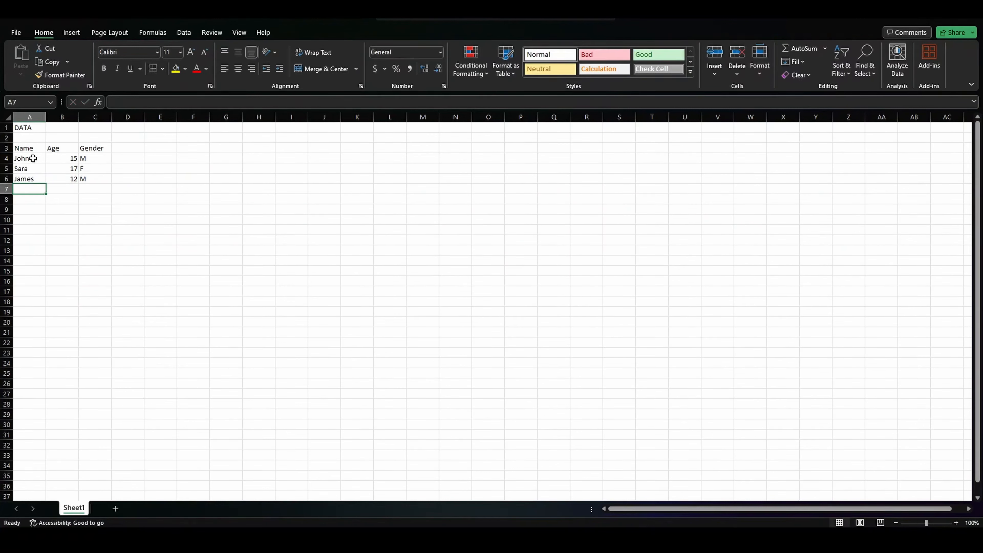
Step: Fill row 7 with the fourth person's name, age 16 and gender F
type("Jill")
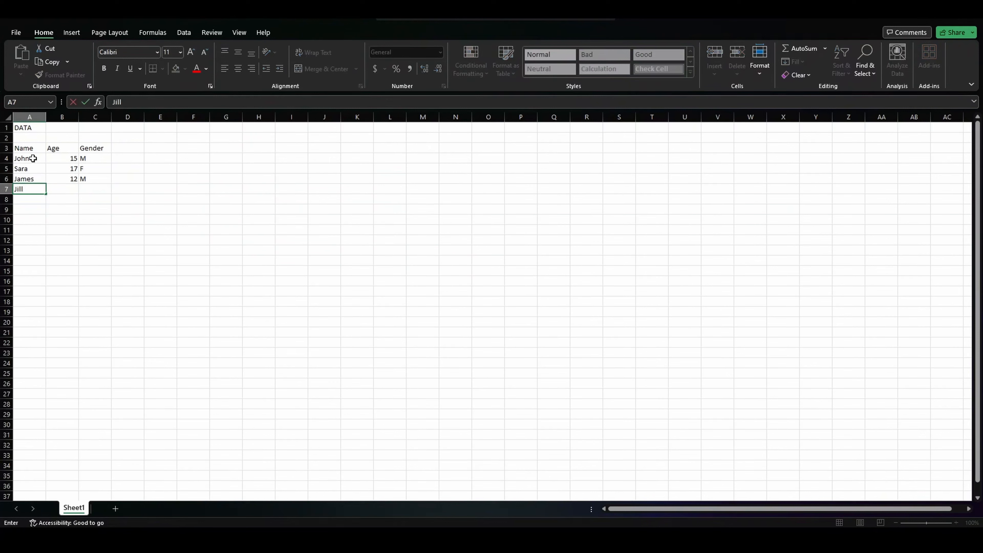
key("Tab")
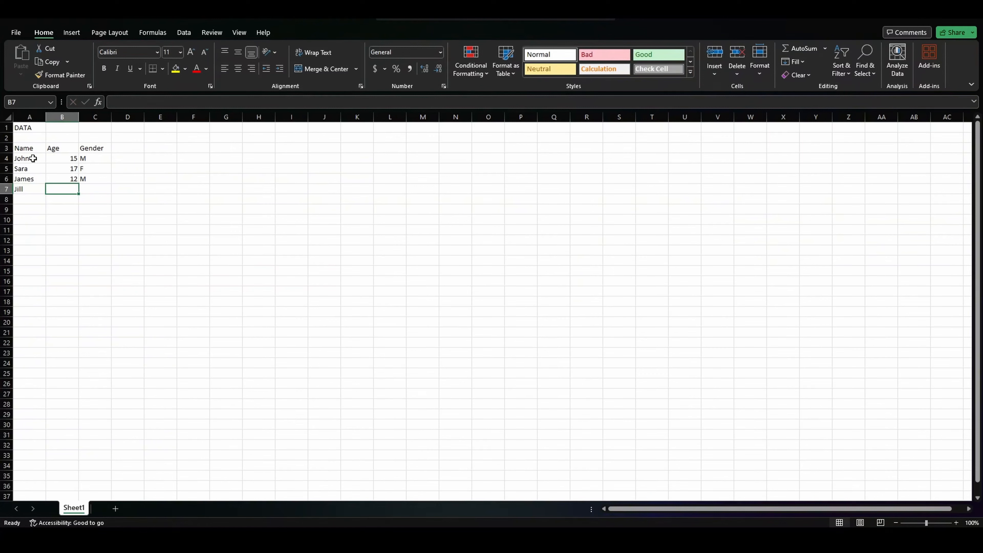
type("16")
key("Tab")
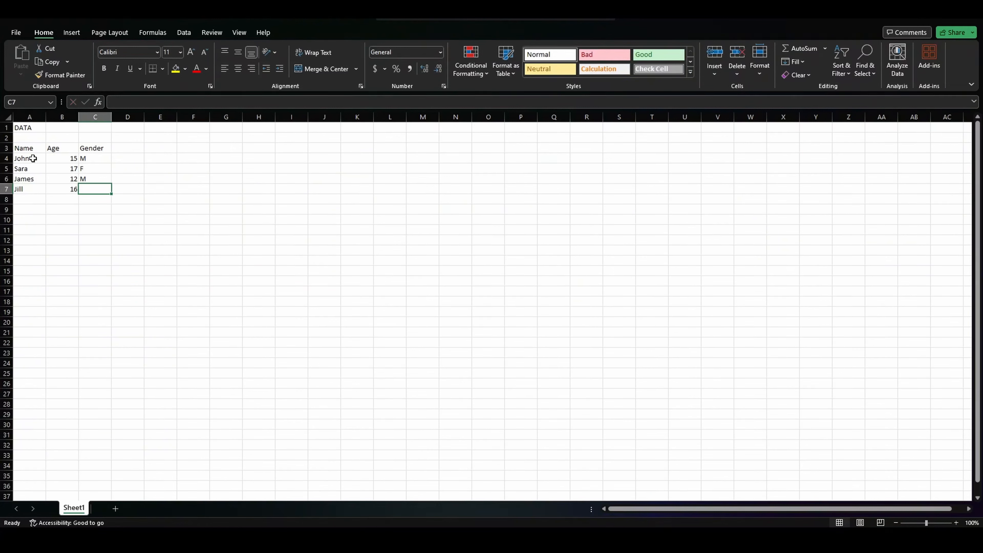
type("F")
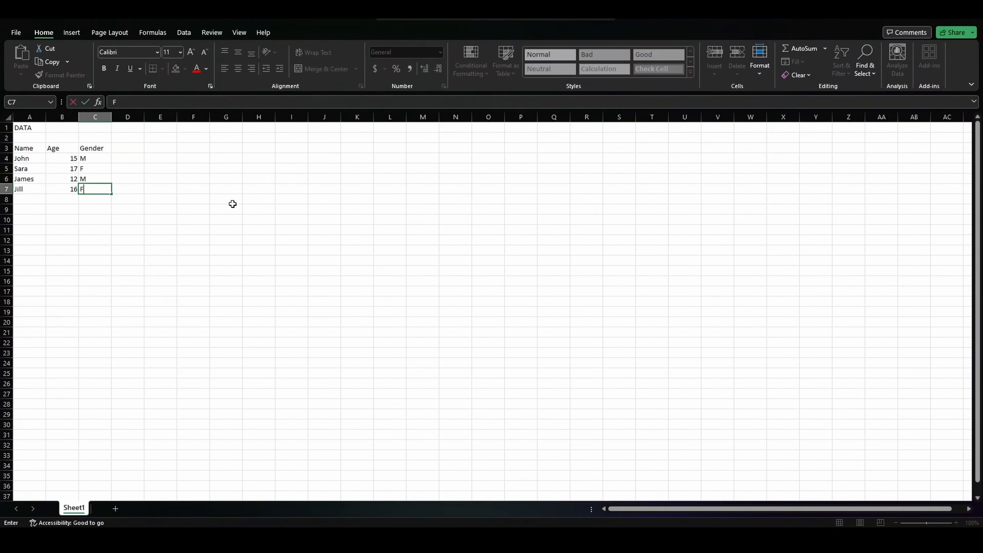
Step: Merge and center the DATA title across cells A1 to C1
left_click(25, 131)
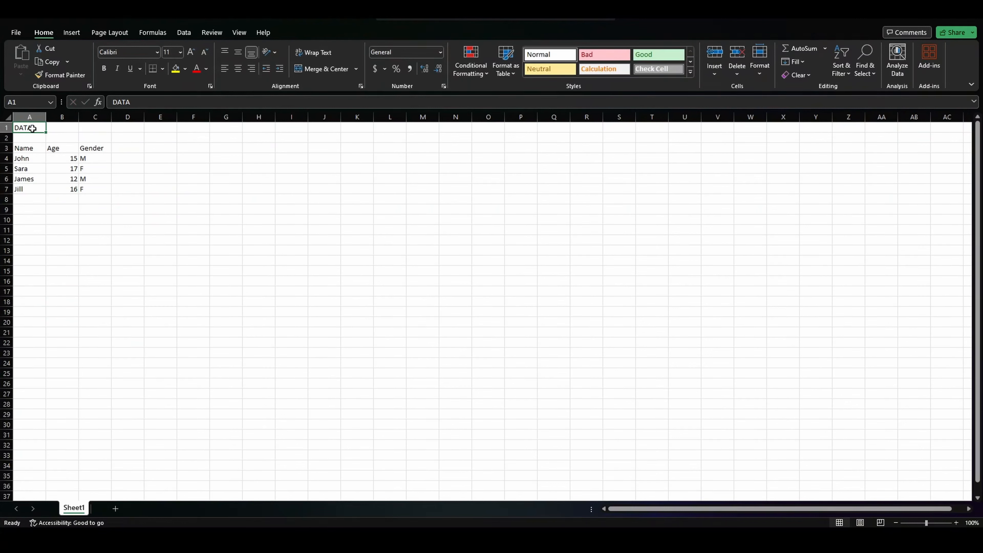
left_click_drag(32, 129, 89, 128)
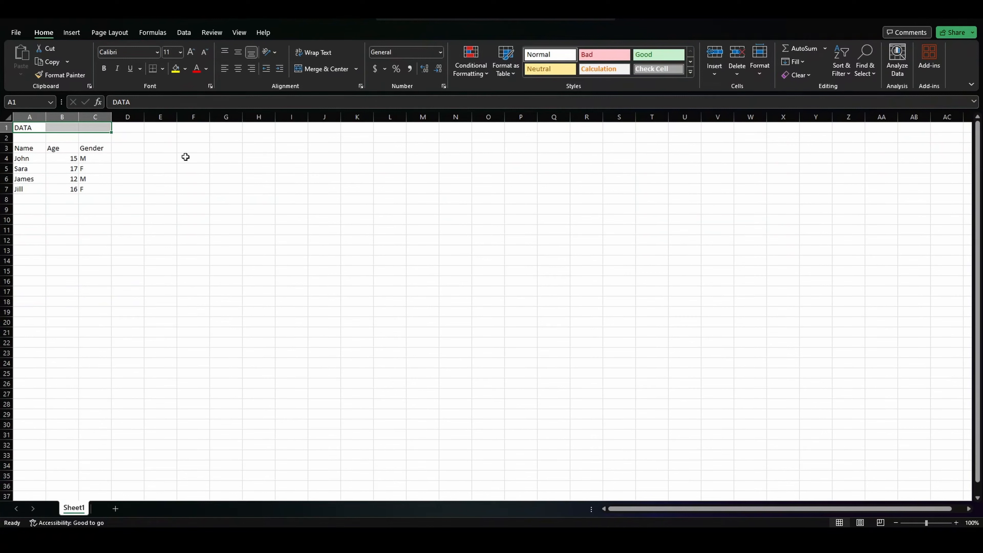
left_click(328, 69)
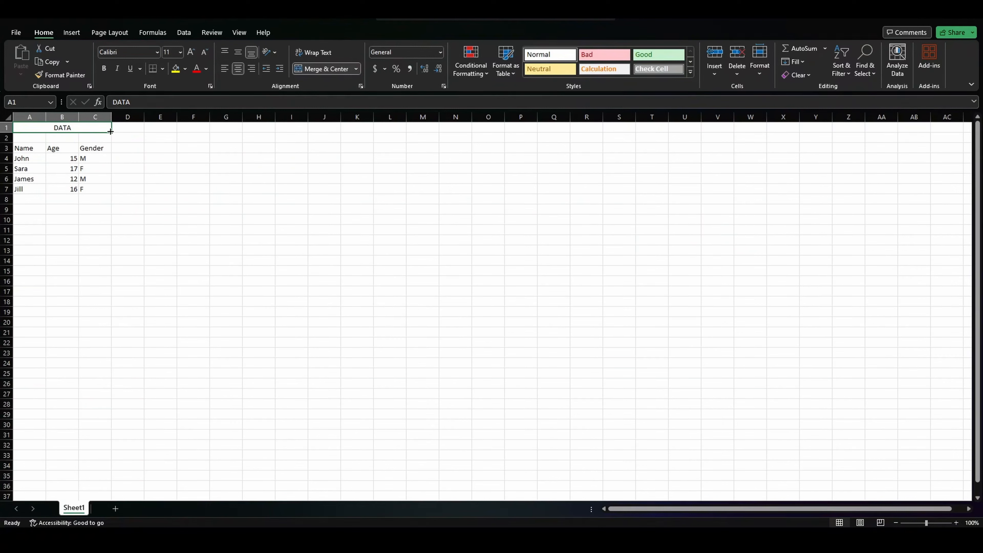
Step: Fill the merged DATA title cell with the standard orange color
left_click(185, 69)
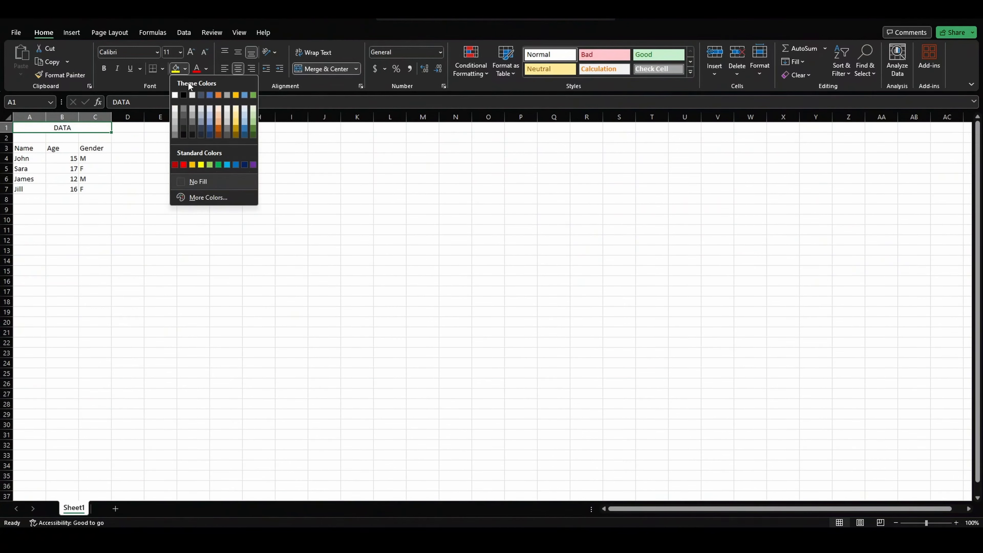
left_click(192, 166)
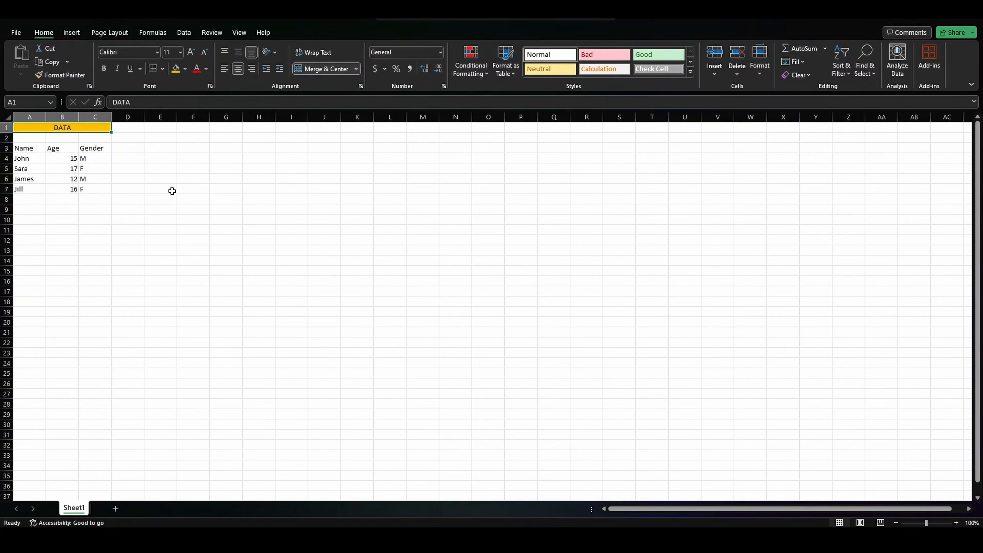
left_click(36, 149)
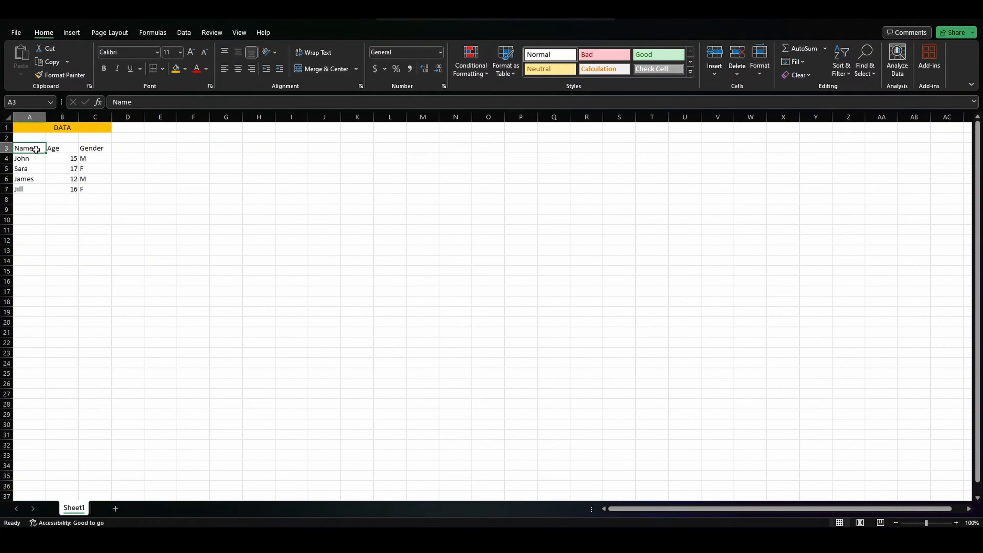
left_click(56, 148)
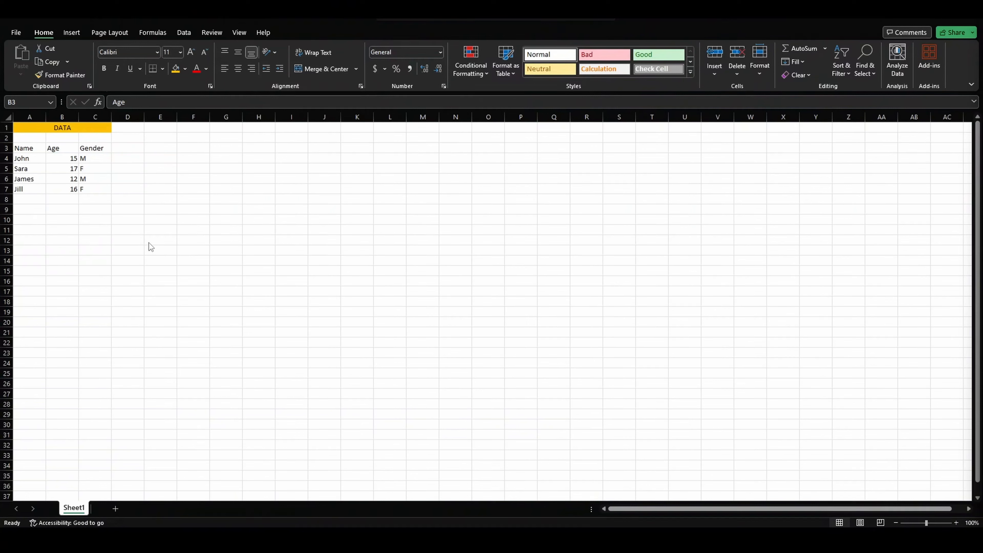
left_click(182, 264)
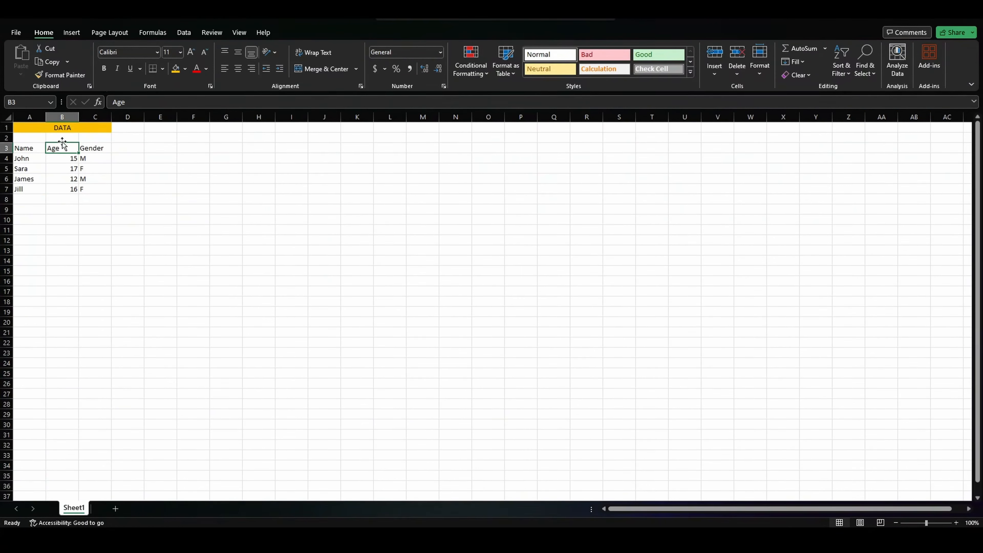
left_click(26, 147)
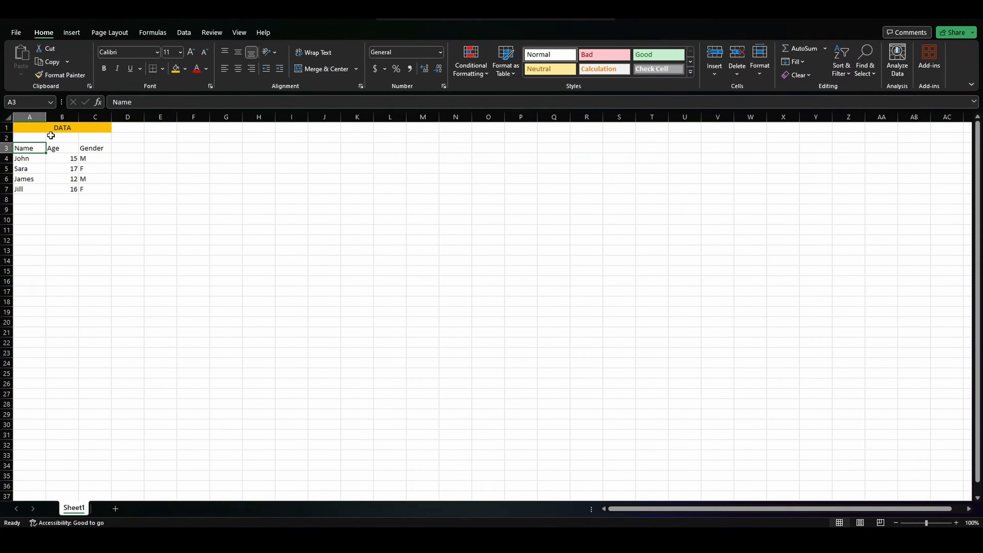
Step: Unmerge the DATA title and merge and center it again across the two-row range A1 to C2
left_click_drag(39, 129, 73, 136)
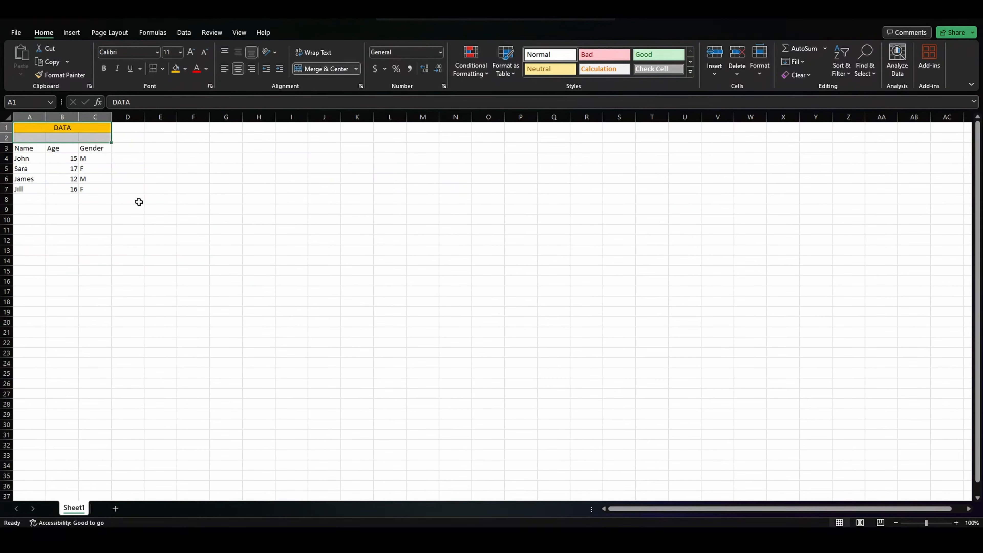
left_click(317, 69)
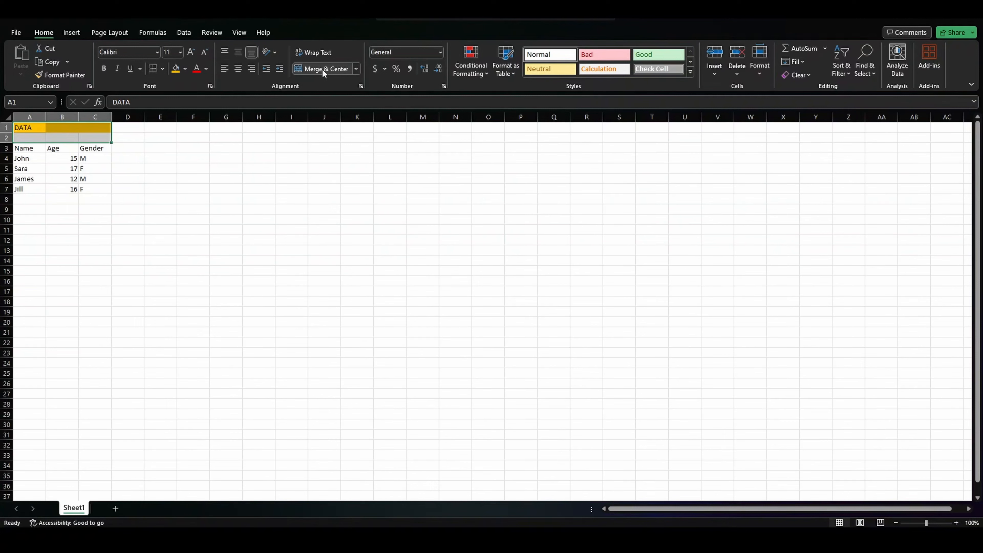
left_click(322, 69)
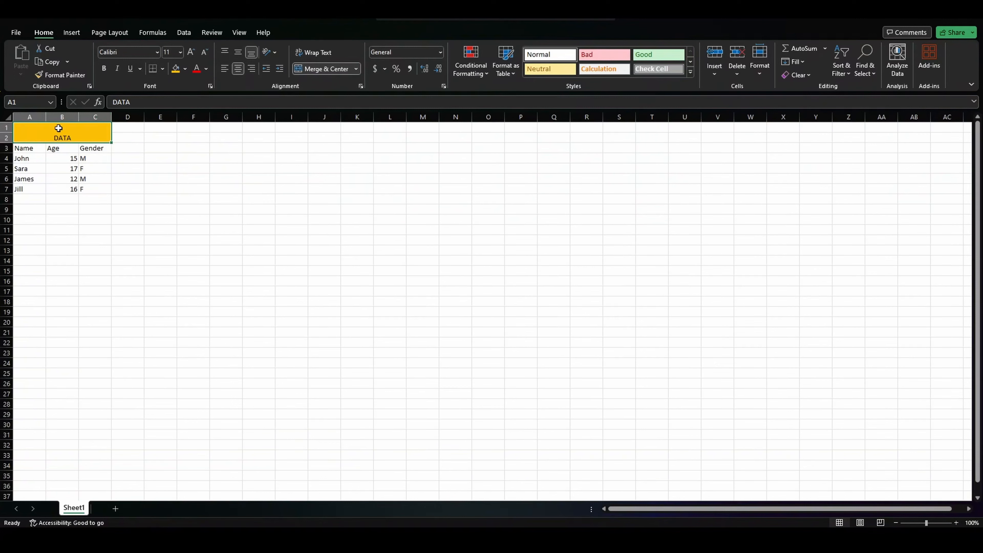
Step: Align the DATA title vertically to the middle of its merged cell and set its font size to 20
left_click(240, 51)
double_click(132, 102)
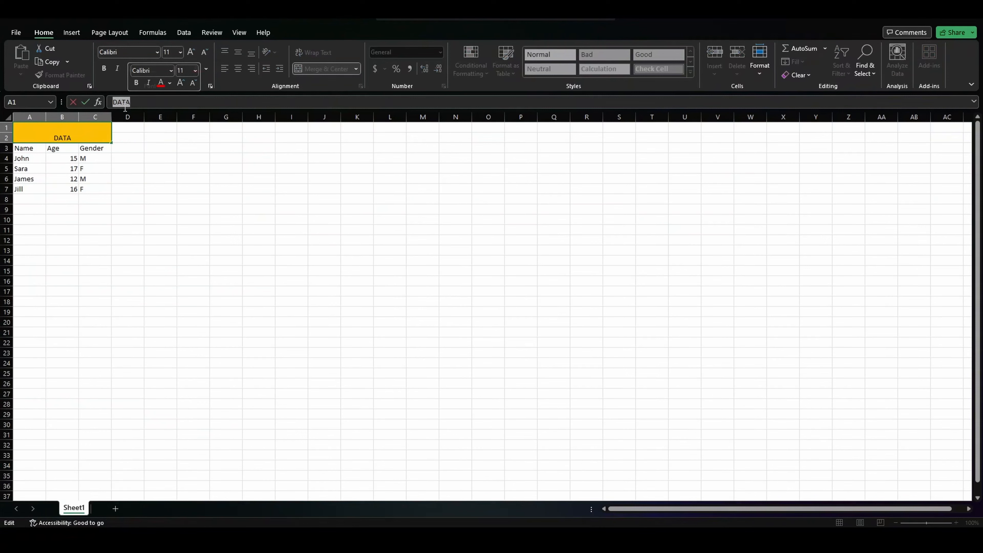
left_click(181, 51)
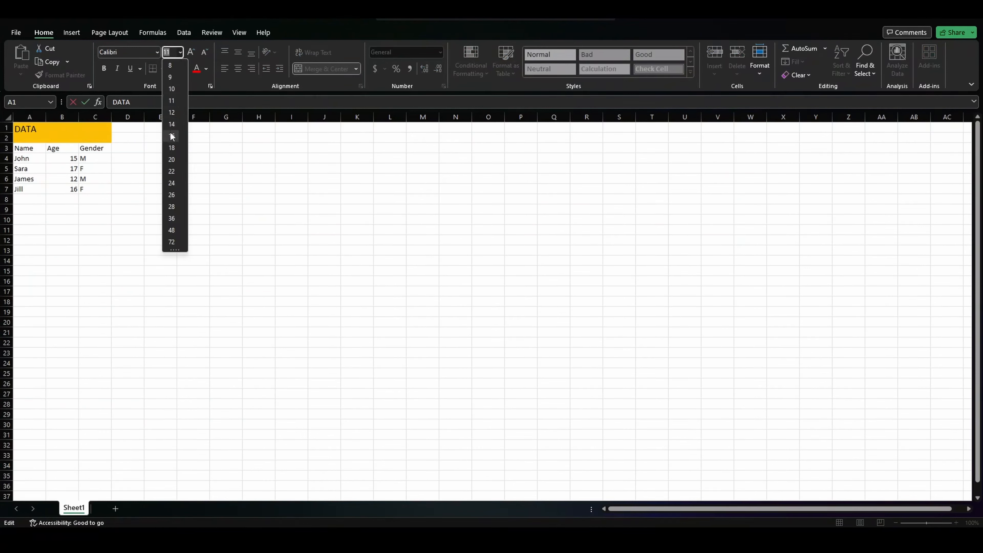
left_click(171, 159)
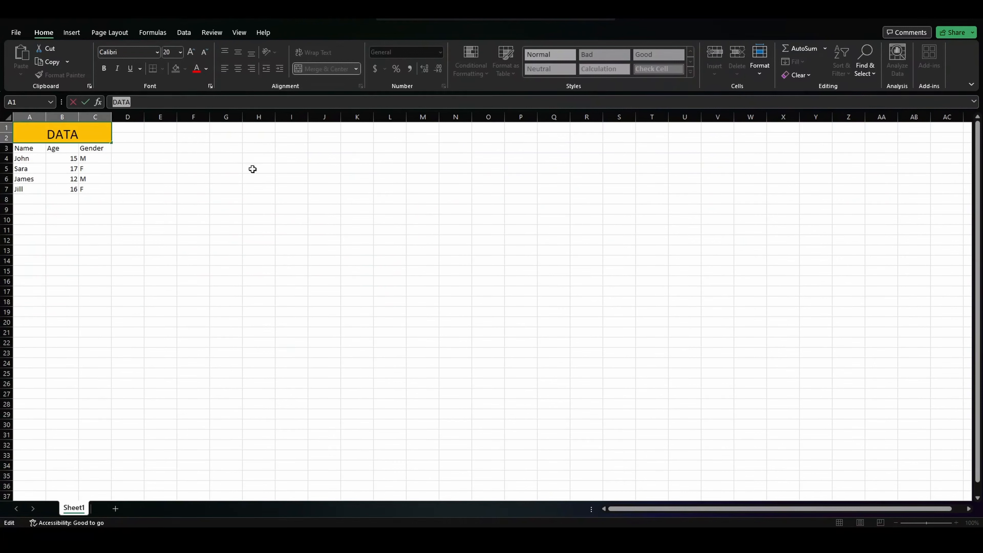
left_click(156, 175)
left_click(104, 131)
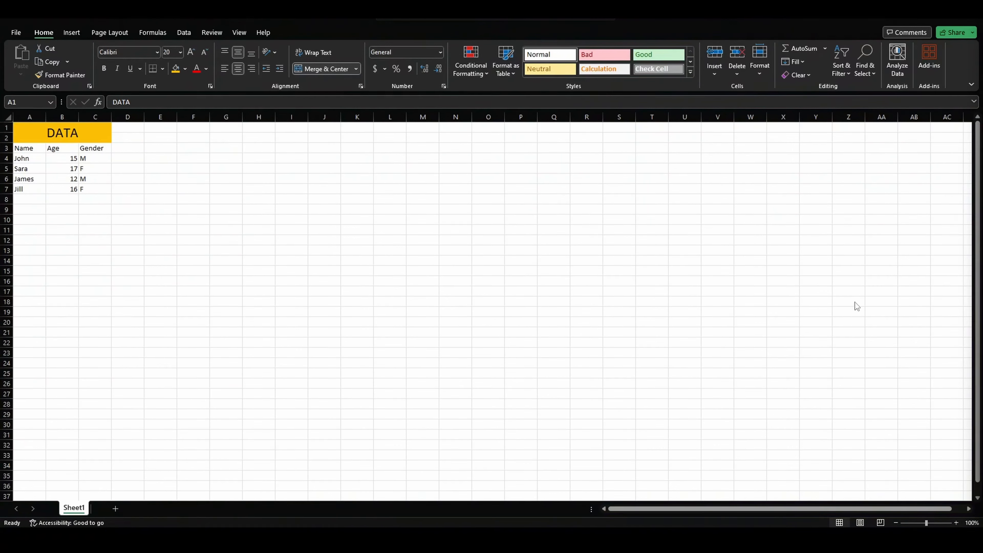
Step: Change the font color of the Name header in A3 to the standard blue
double_click(29, 148)
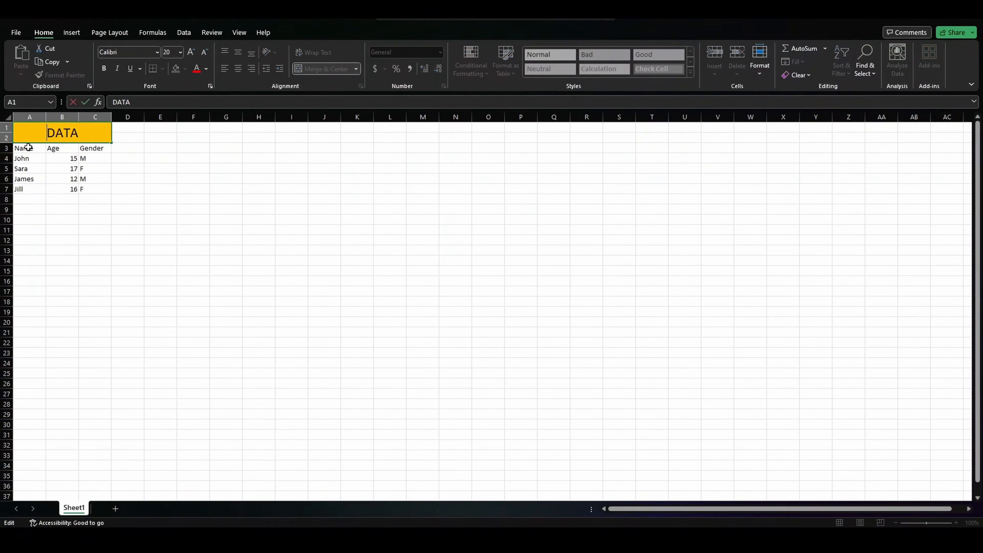
left_click(29, 149)
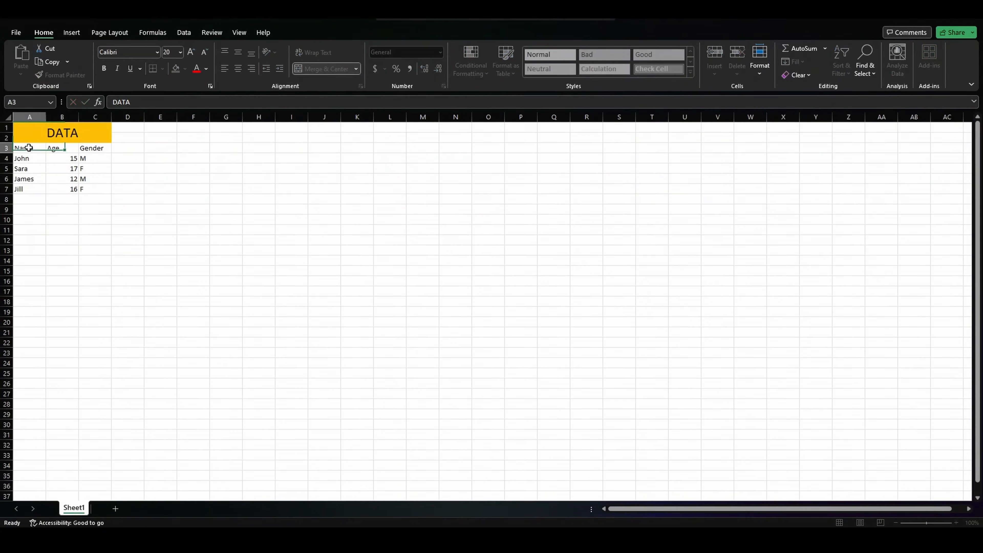
left_click(206, 70)
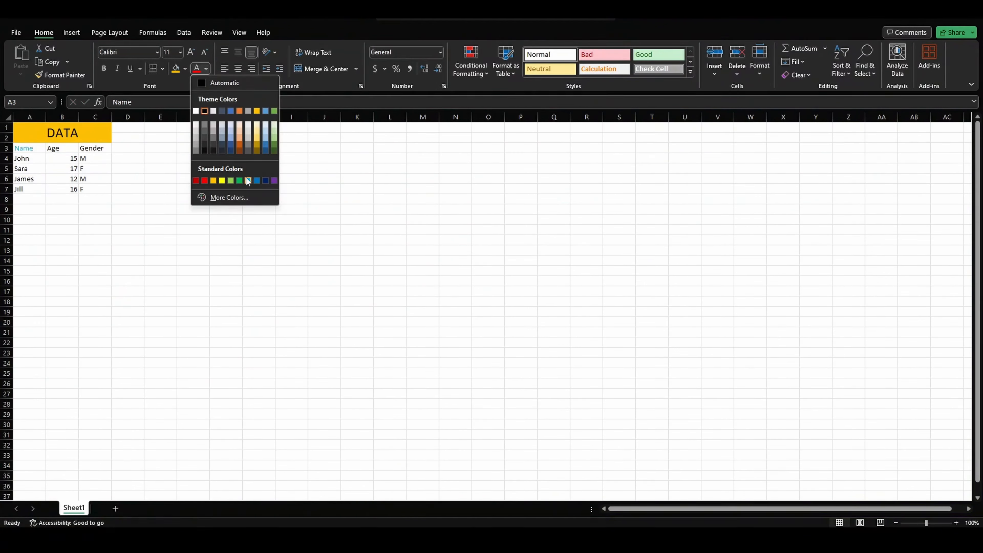
left_click(256, 180)
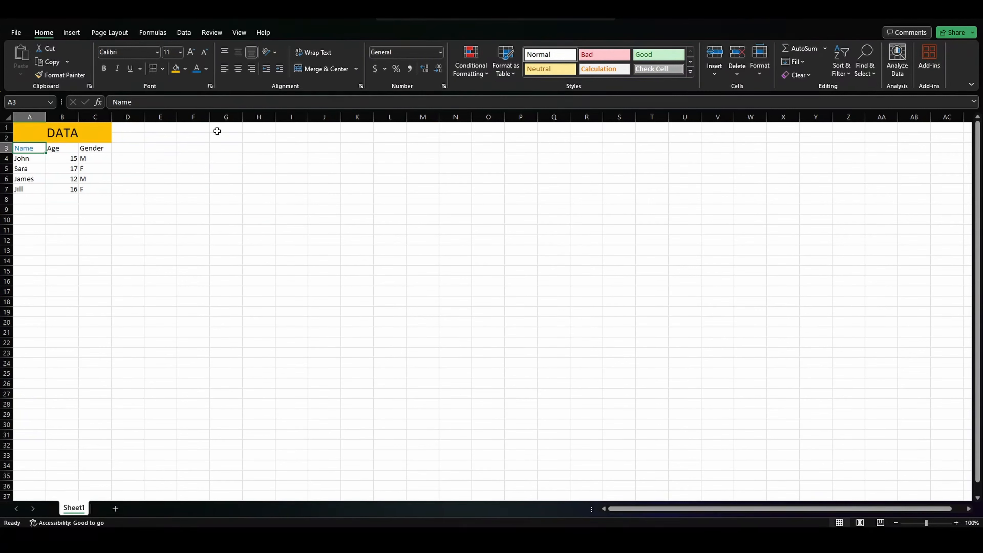
Step: Set the font color of the Name, Age and Gender headers in A3 to C3 to the standard red
left_click(73, 148)
left_click_drag(72, 149, 85, 148)
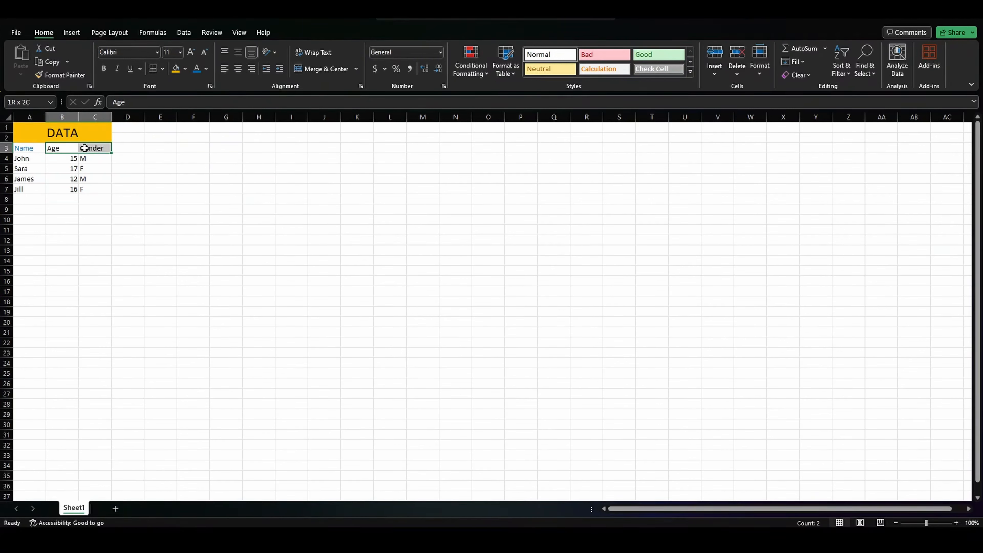
left_click_drag(24, 148, 84, 150)
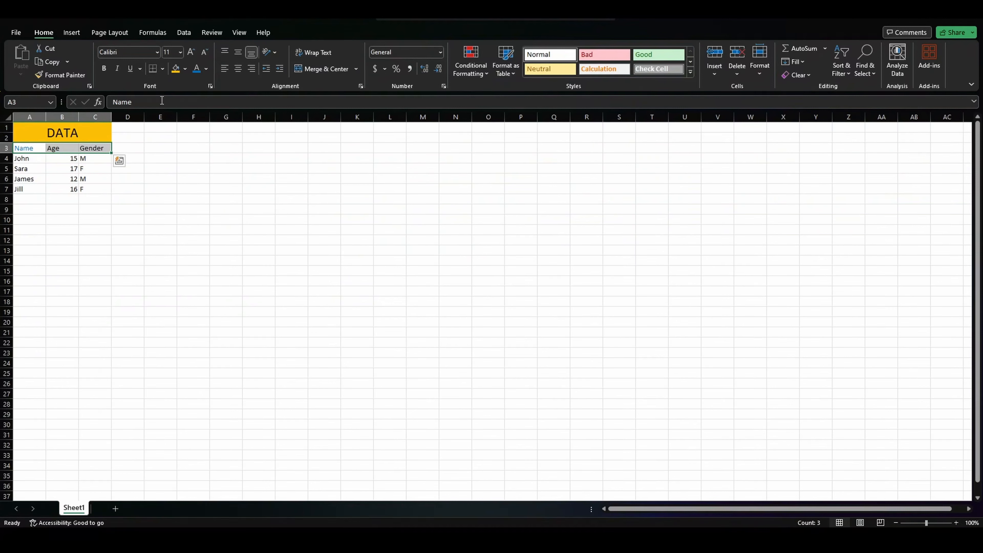
left_click(197, 71)
left_click(206, 69)
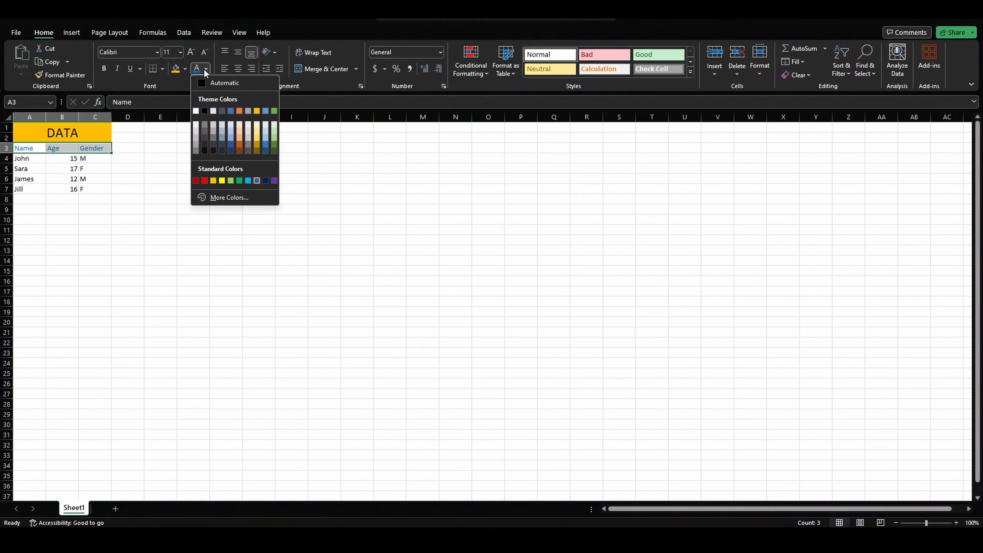
left_click(204, 180)
left_click(150, 200)
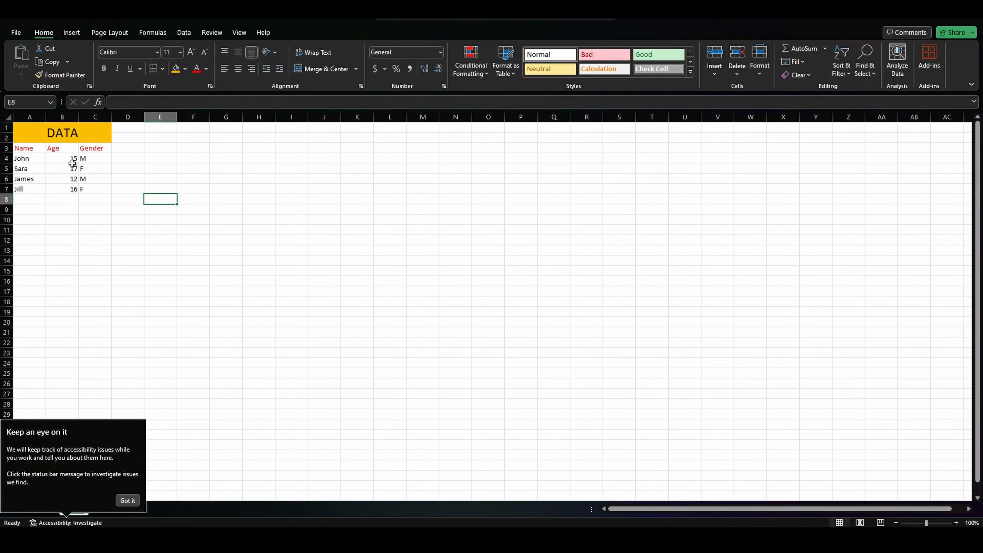
left_click(127, 501)
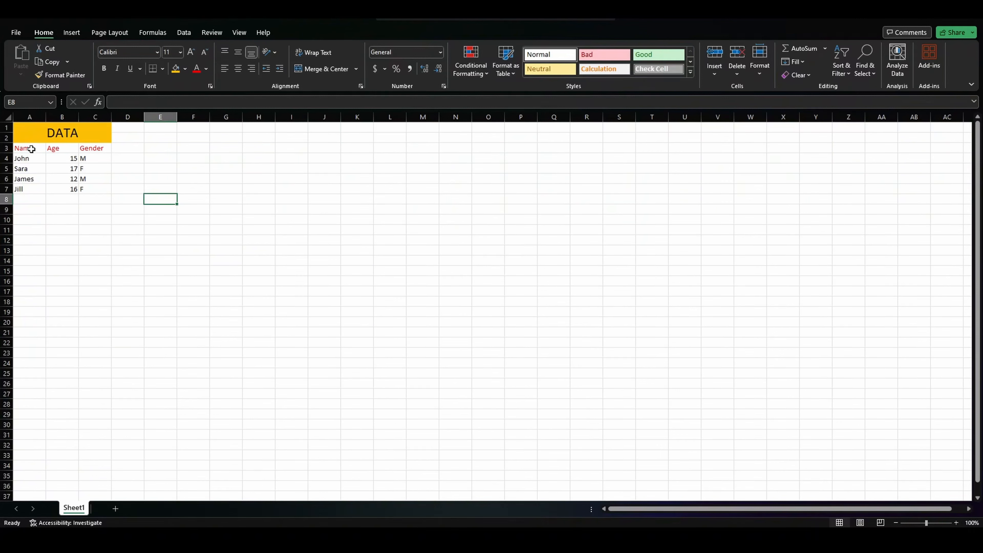
Step: Try center, left and right horizontal alignment on the headers in A3 to C3
left_click_drag(31, 149, 83, 148)
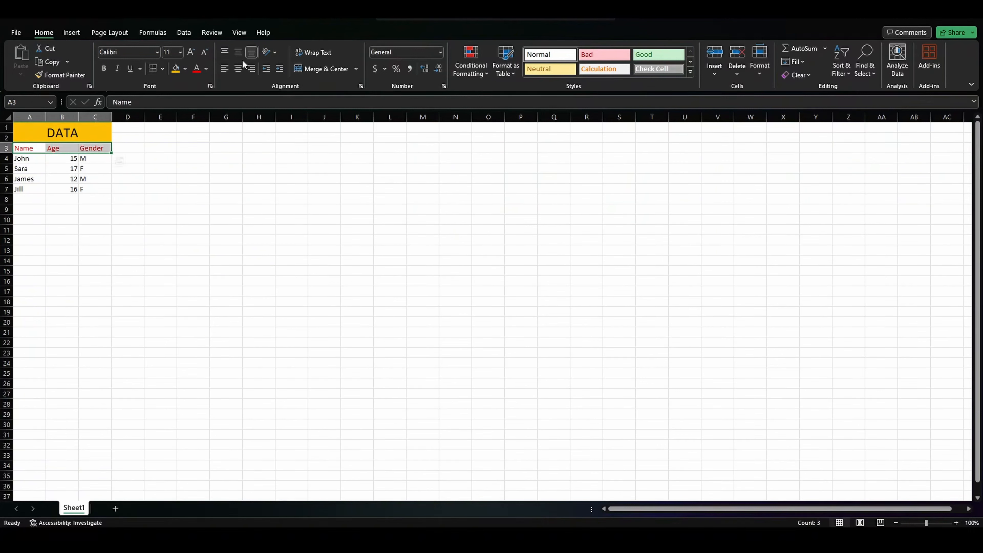
left_click(241, 69)
left_click(228, 68)
left_click(239, 69)
left_click(252, 70)
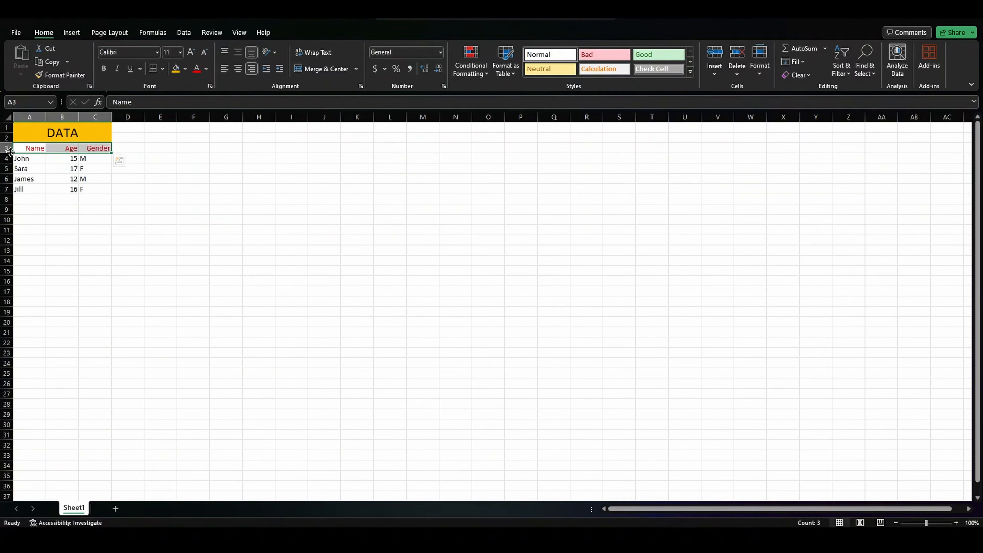
Step: Enlarge row 3 to about three times its height and align its headers centered horizontally and at the bottom of the cells
left_click_drag(11, 151, 10, 177)
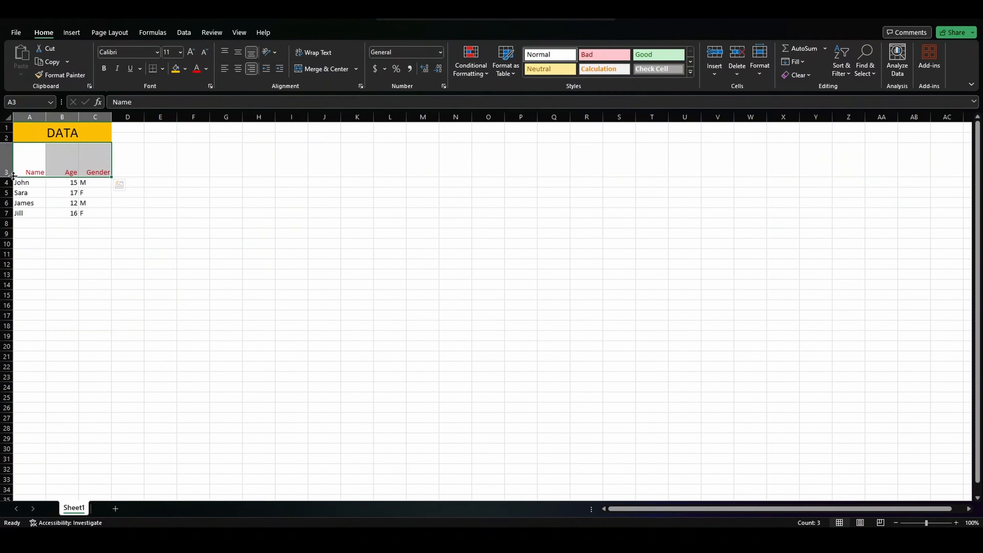
left_click(236, 52)
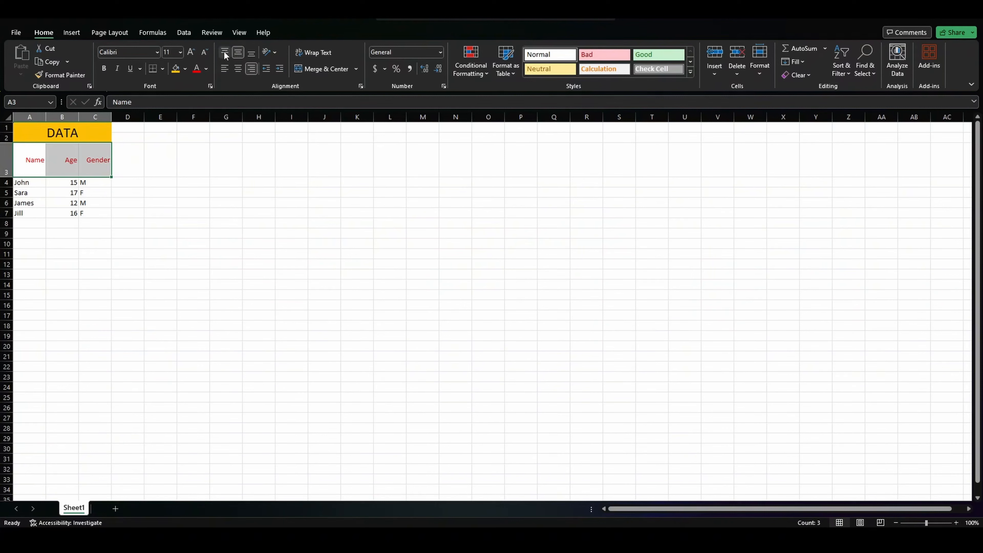
left_click(224, 51)
left_click(237, 67)
left_click(238, 52)
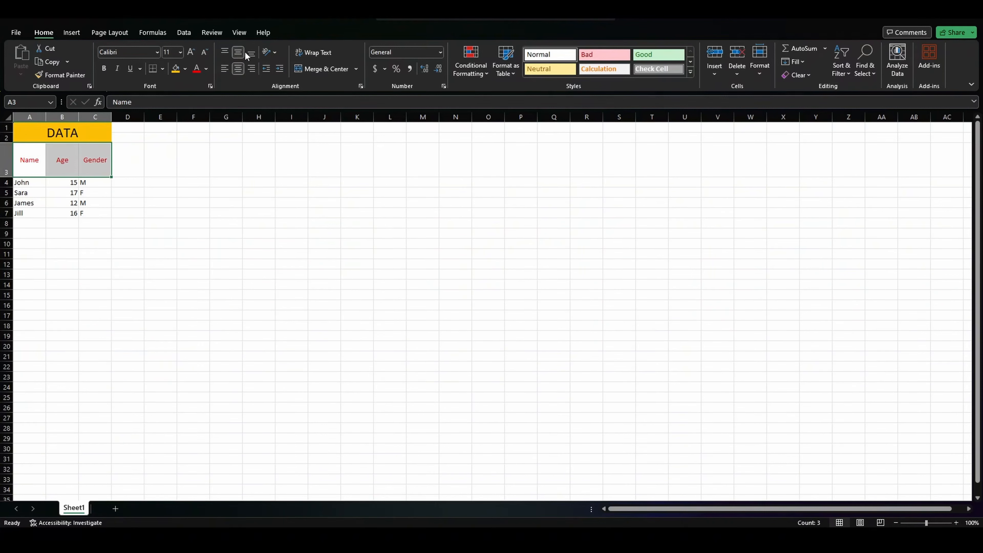
left_click(251, 52)
left_click(227, 68)
left_click(240, 68)
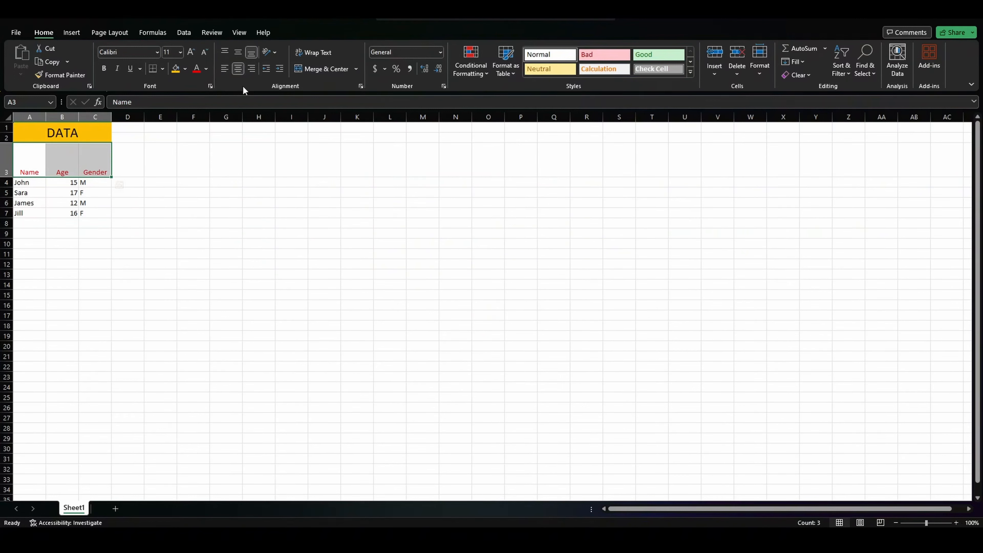
Step: Enter the header "Has Graduated from High School?" in cell D3 and select that cell
left_click(138, 160)
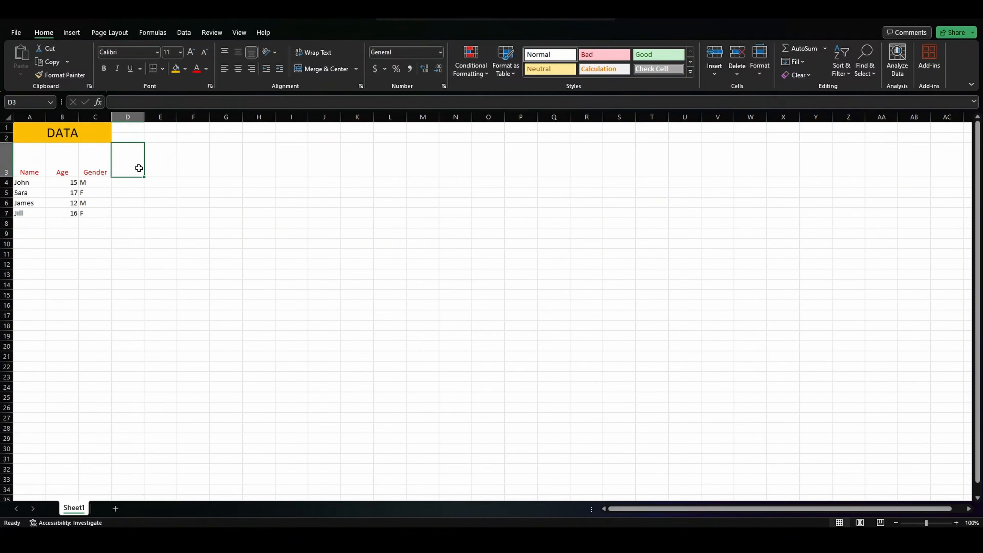
double_click(126, 166)
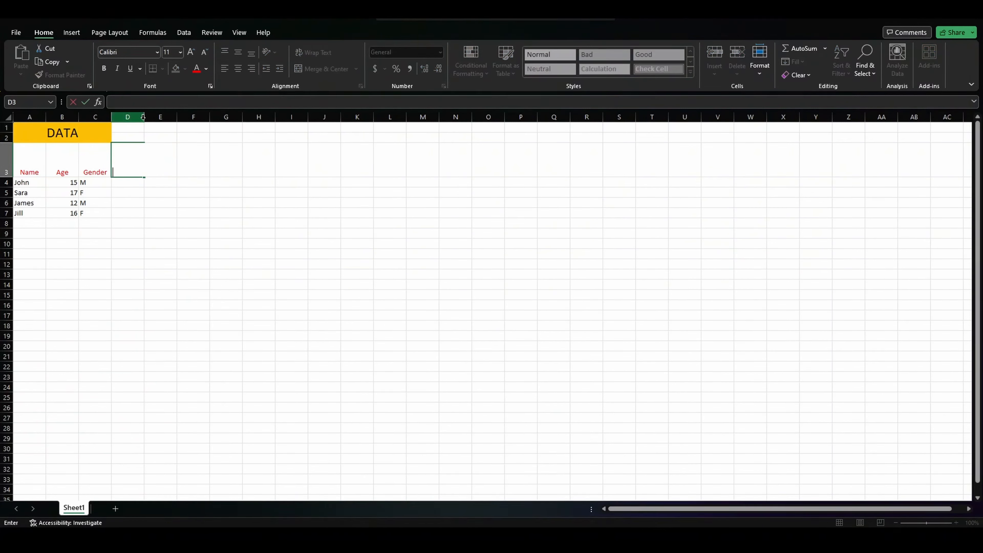
left_click(84, 167)
left_click(127, 169)
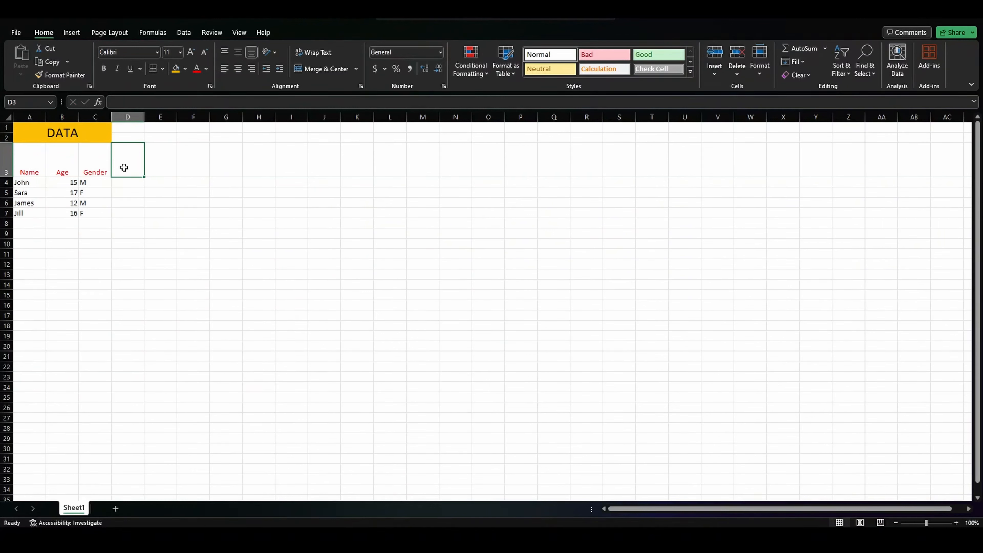
type("Has")
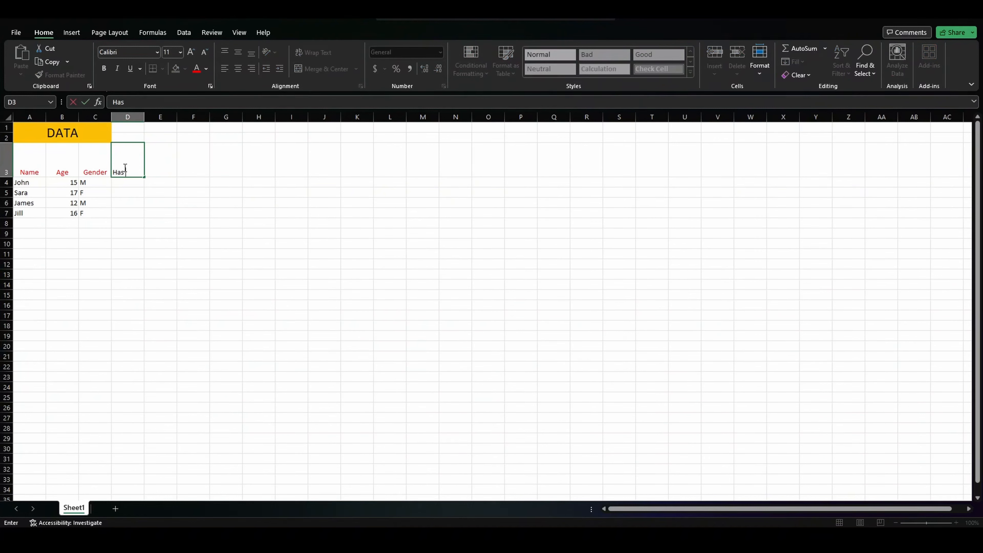
type(" Graduated from High School?")
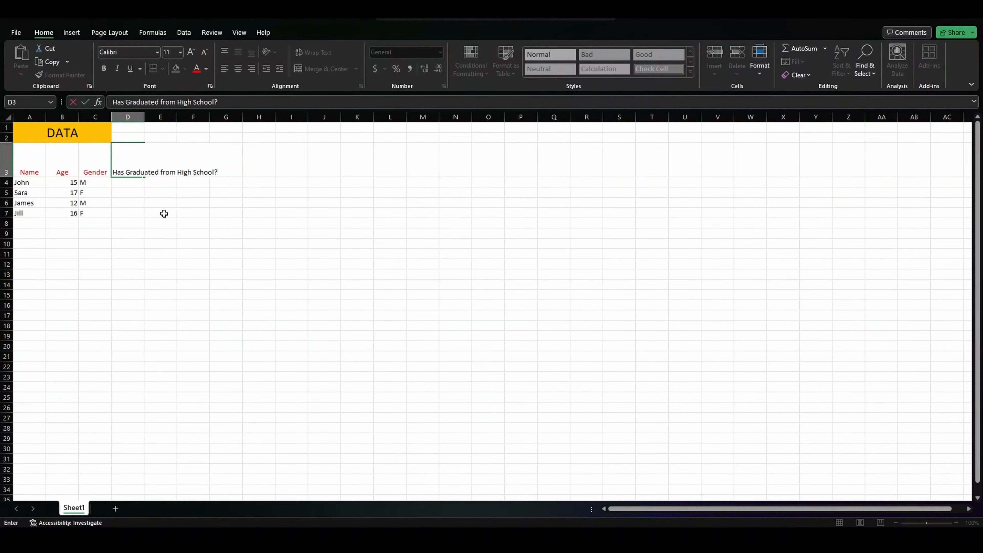
key("Return")
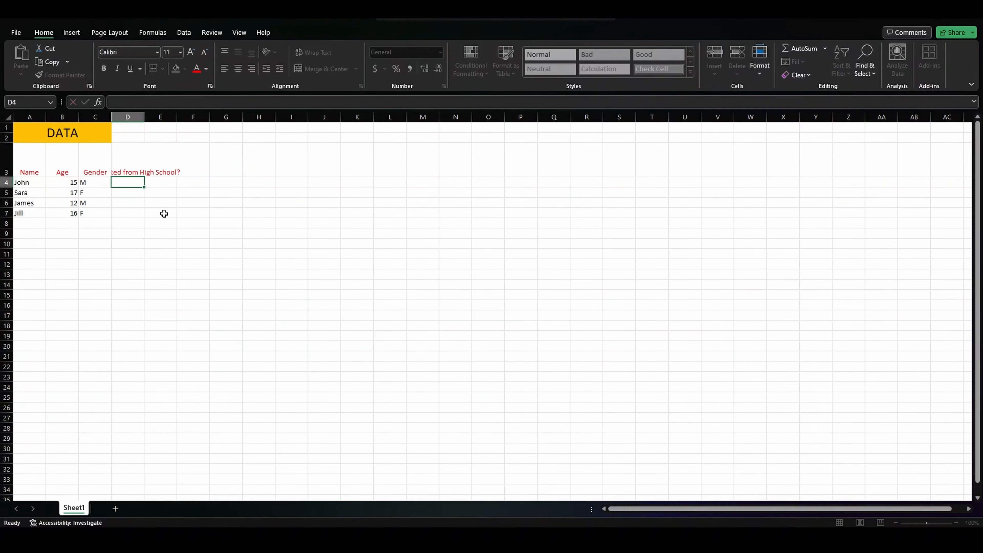
left_click(129, 170)
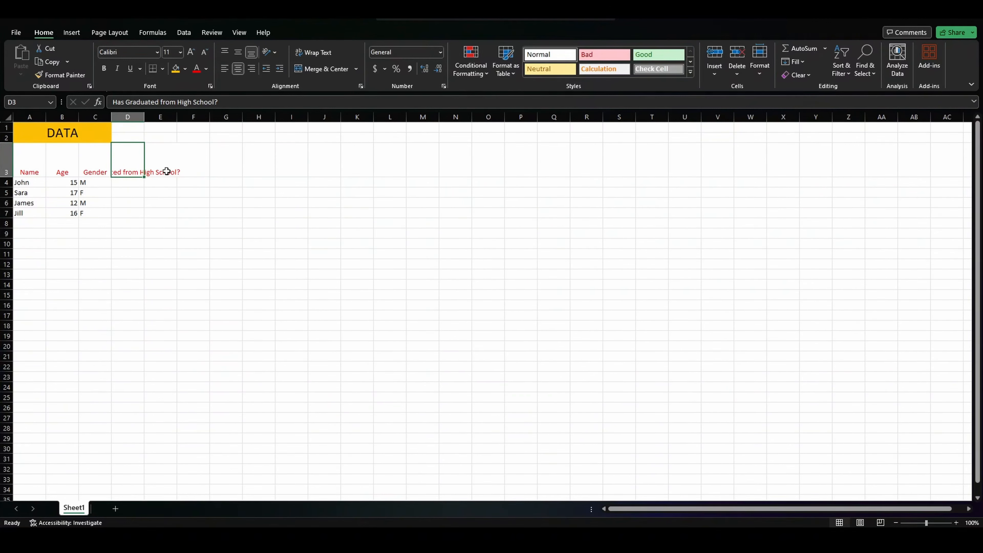
Step: Try widening column D, auto-fitting it to its header and narrowing it by hand to about one and a half times the default width
mouse_move(144, 116)
left_mouse_down()
mouse_move(262, 117)
mouse_move(159, 116)
left_mouse_up()
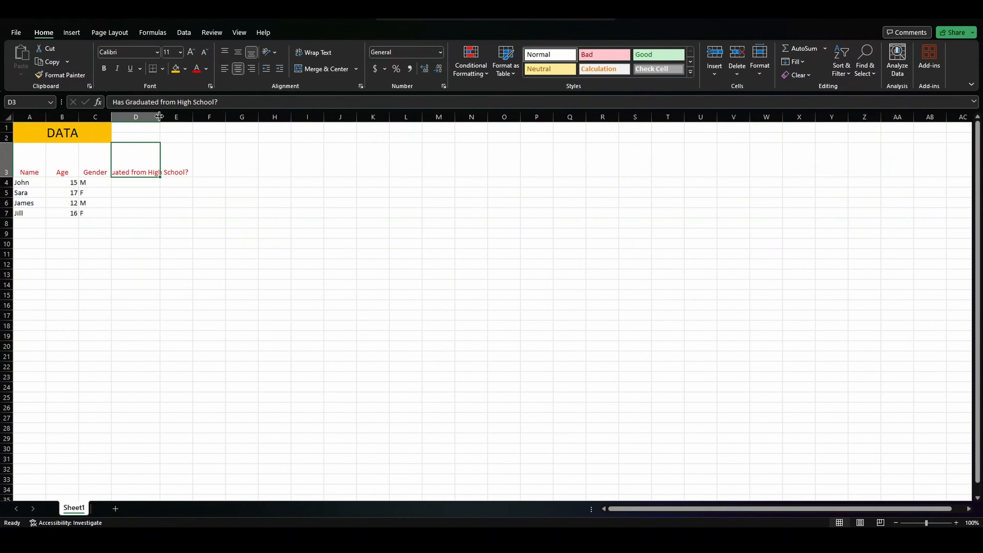
double_click(159, 116)
left_click_drag(222, 117, 154, 119)
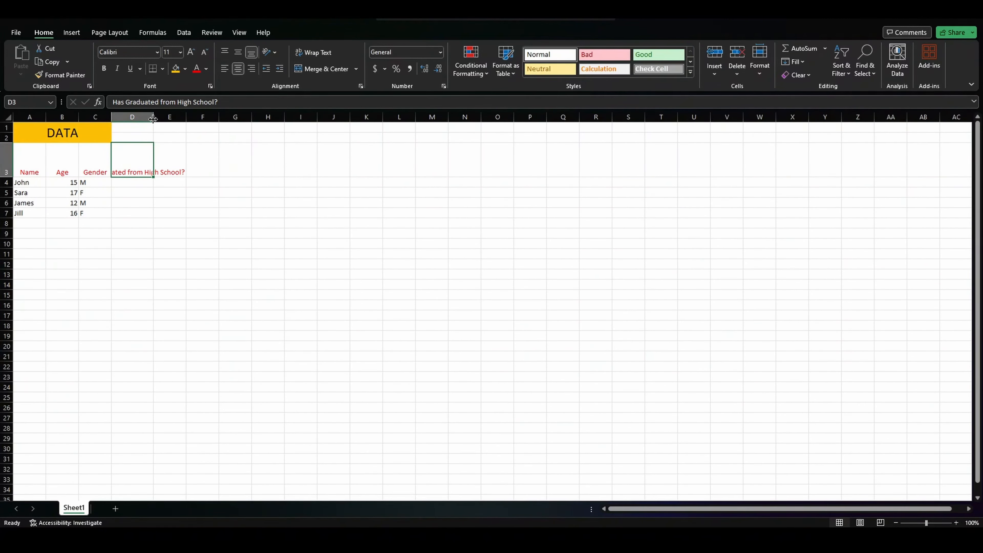
double_click(153, 119)
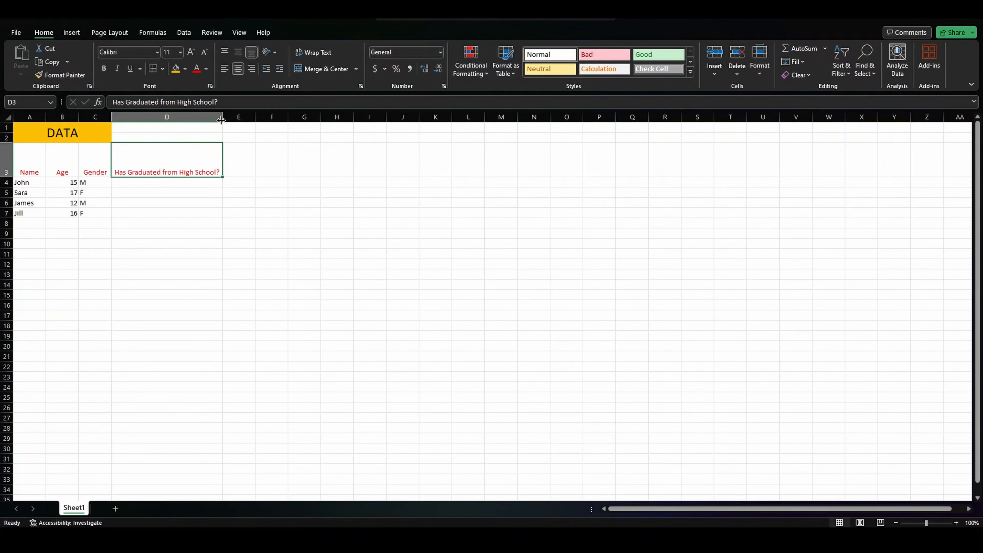
left_click_drag(221, 121, 161, 118)
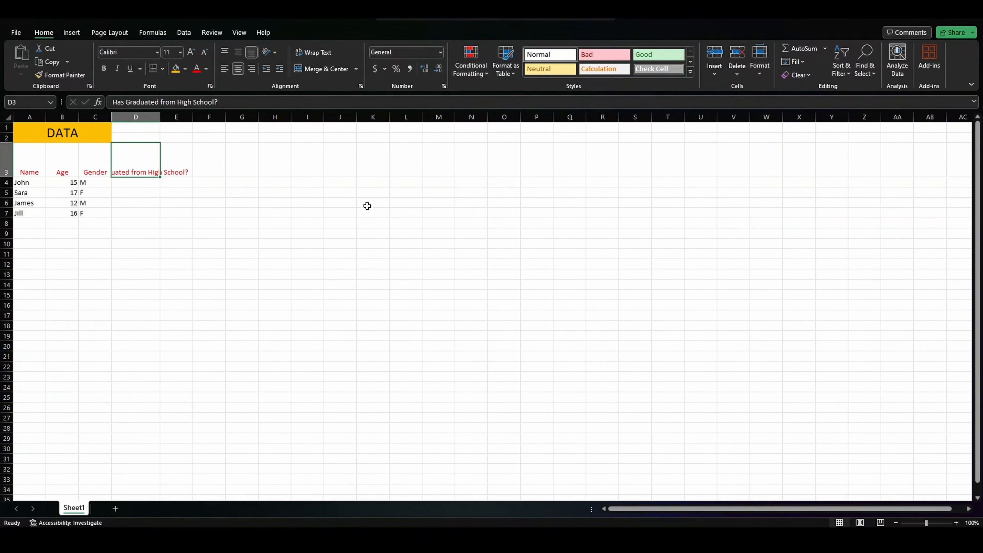
Step: Wrap the header text in D3 and adjust column D's width so the header fits on three lines
left_click(320, 54)
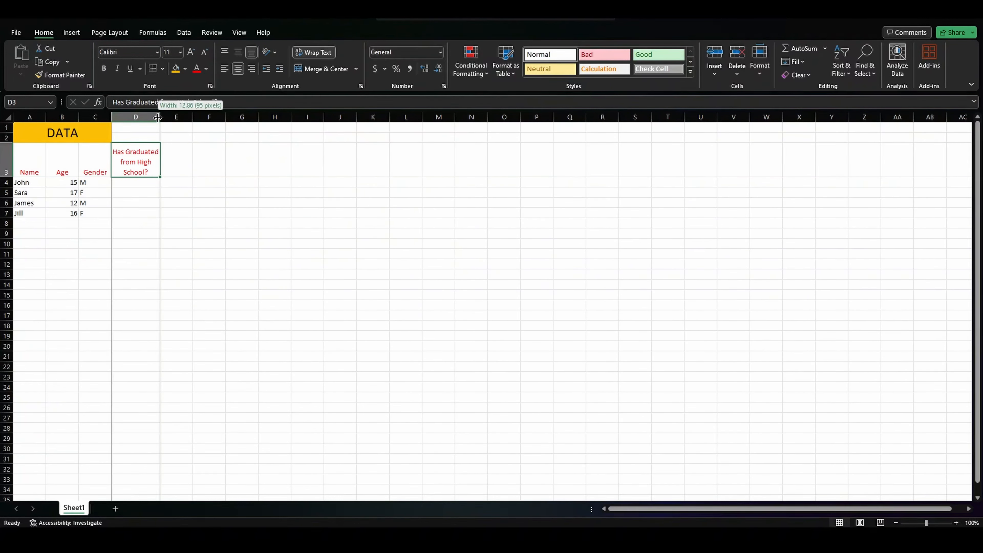
left_click_drag(158, 118, 139, 118)
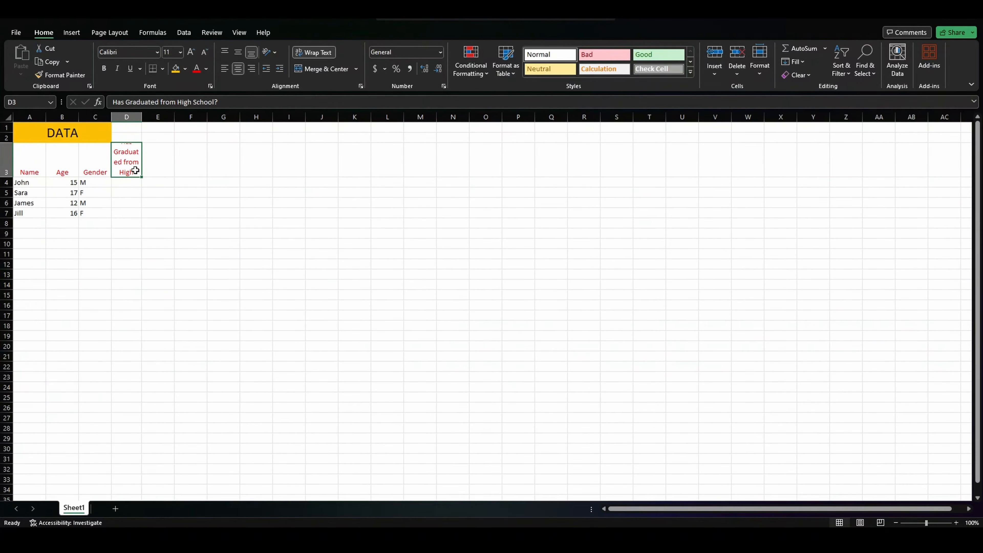
left_click_drag(141, 117, 165, 118)
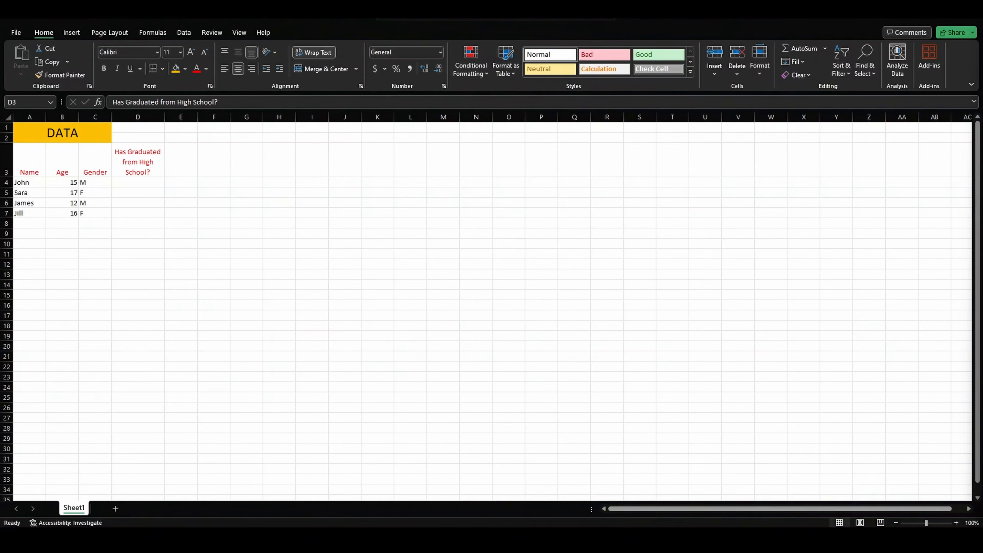
left_click(412, 250)
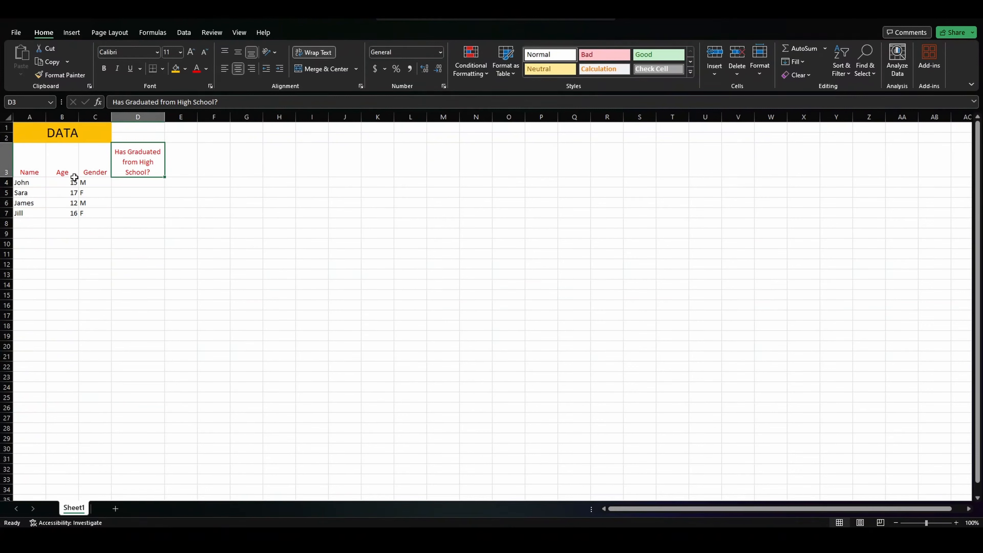
Step: Re-merge and center the DATA title across A1 to D2 and make row 2 nearly twice as tall
left_click(97, 135)
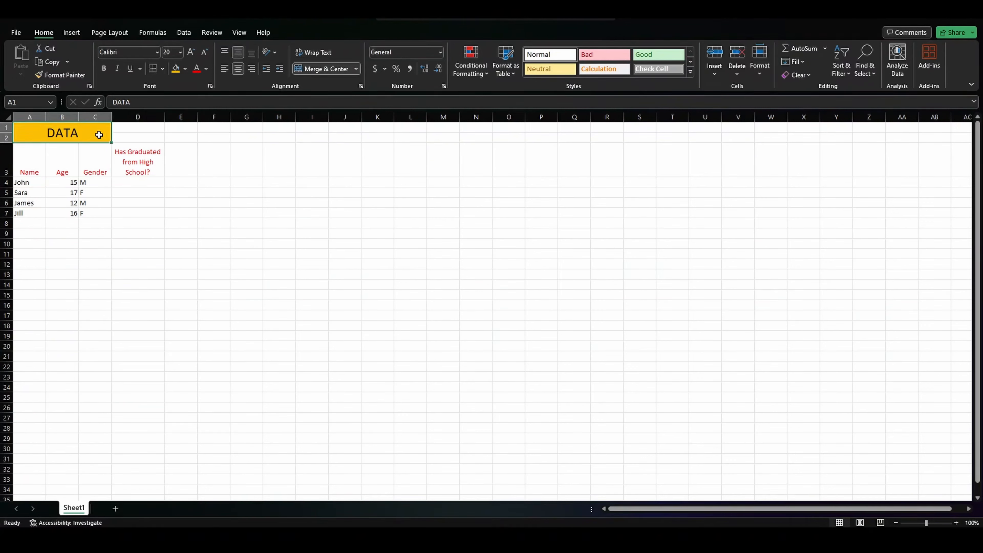
left_click_drag(28, 128, 133, 137)
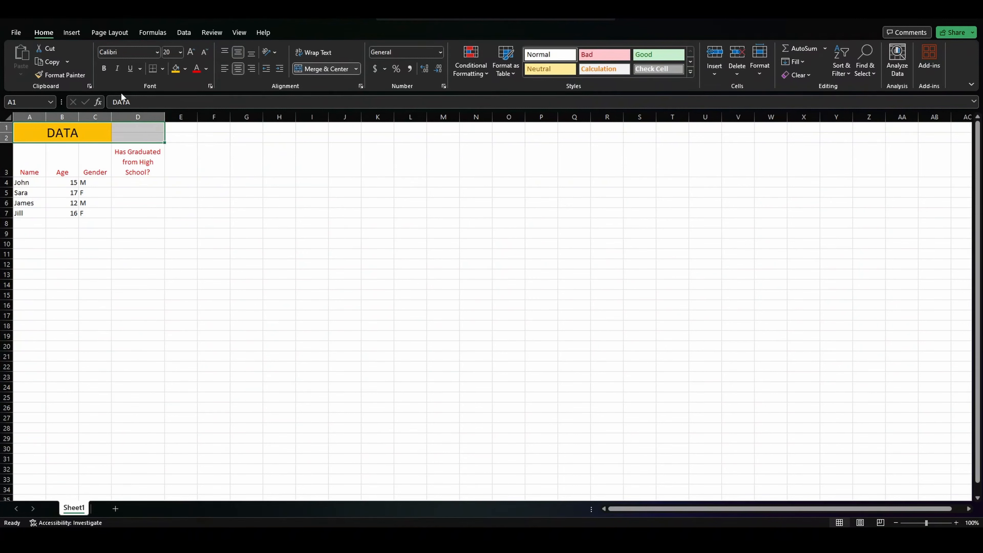
left_click(317, 69)
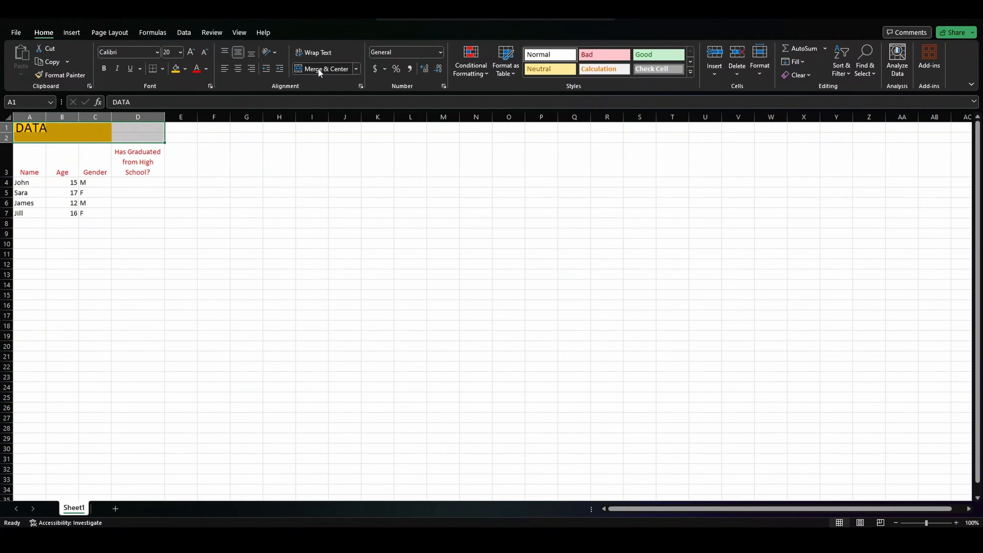
left_click(318, 69)
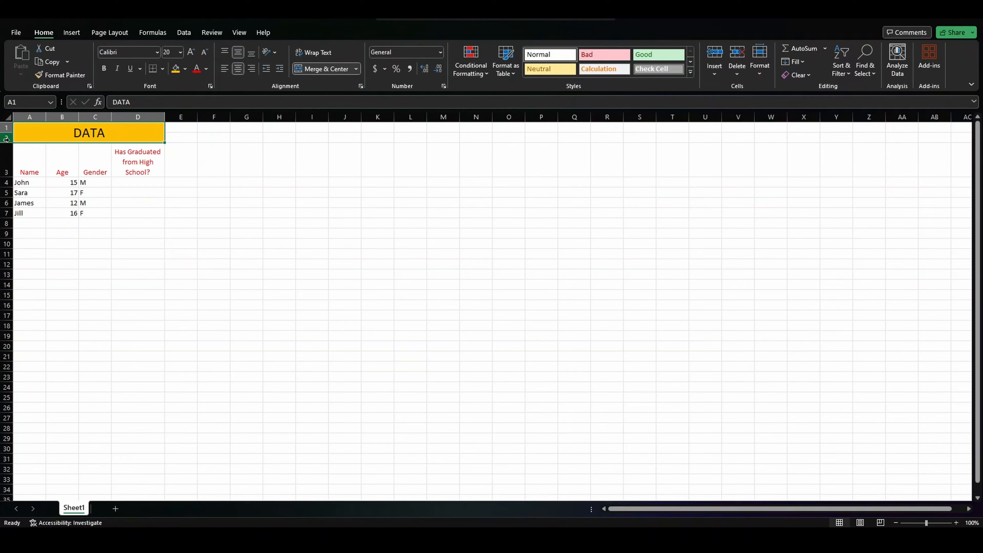
left_click_drag(7, 143, 6, 151)
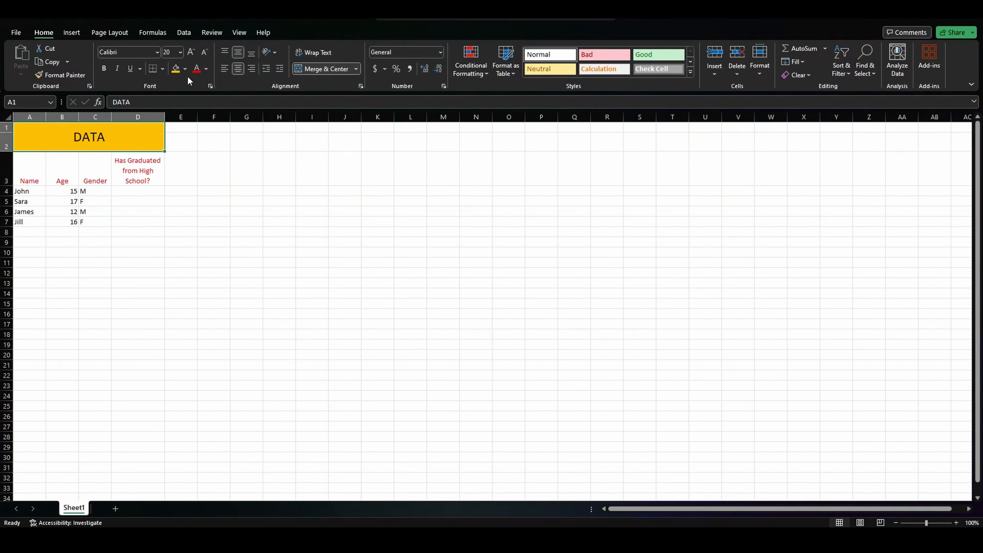
Step: Make the DATA title bold, italic and underlined, and increase its font size to 36
left_click(105, 68)
left_click(117, 69)
left_click(130, 70)
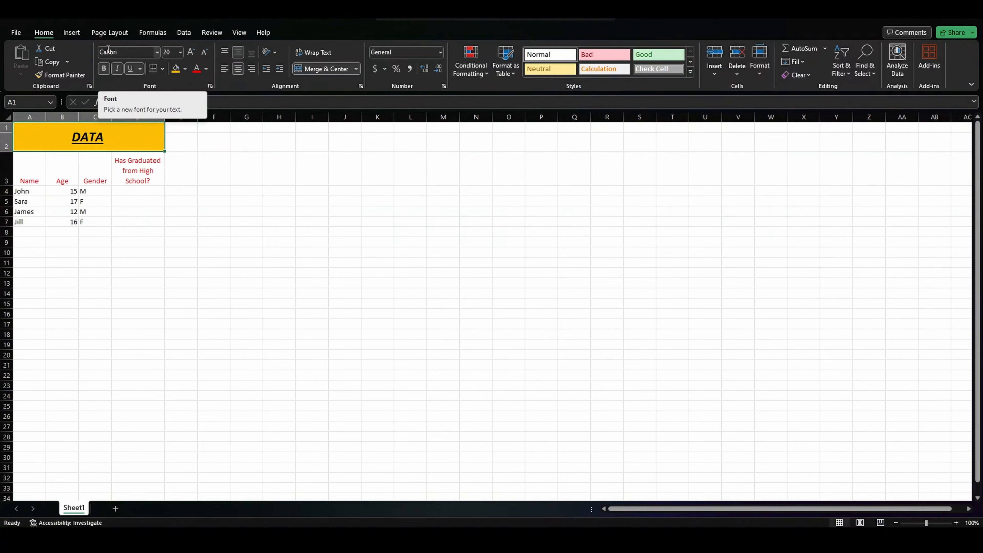
left_click(190, 53)
left_click(190, 53)
left_click(190, 53)
left_click(190, 53)
left_click(190, 52)
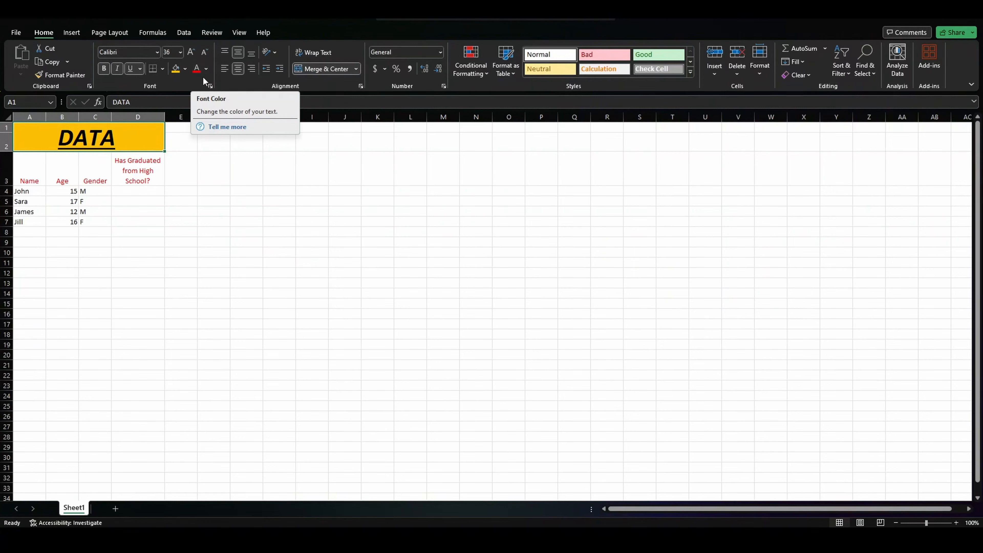
Step: Apply thick outside borders to the DATA title cell and separately to the table range A3 to D7
left_click(162, 69)
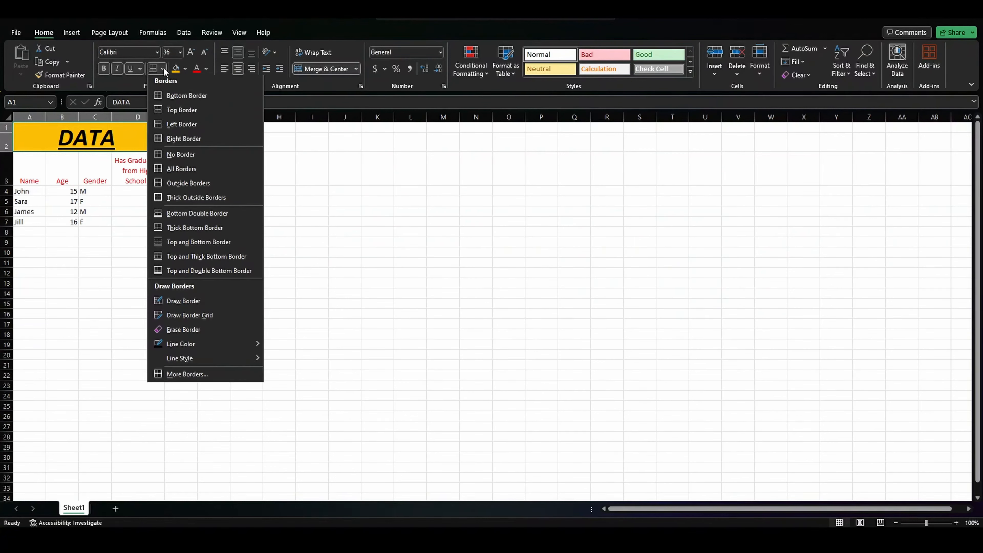
left_click(192, 199)
left_click(213, 196)
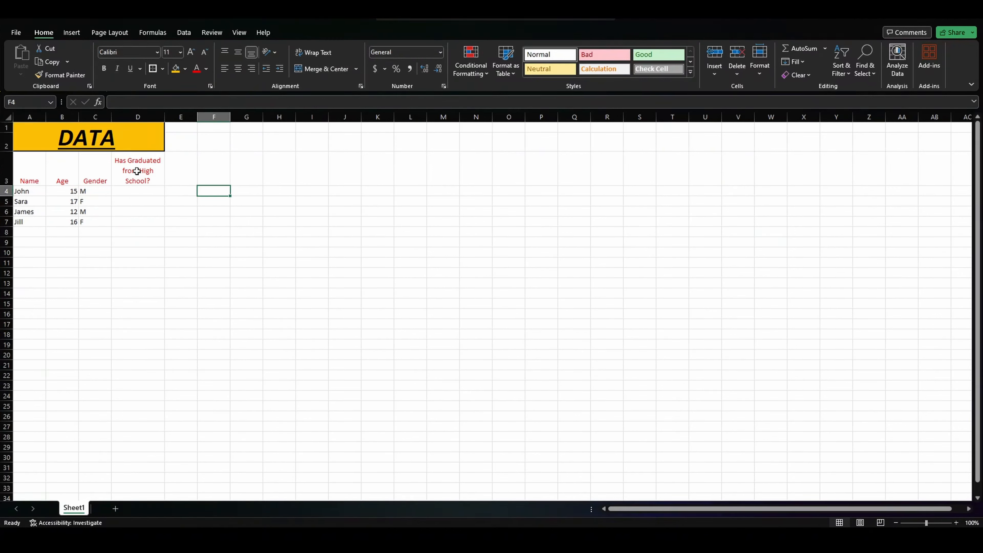
left_click_drag(35, 167, 138, 221)
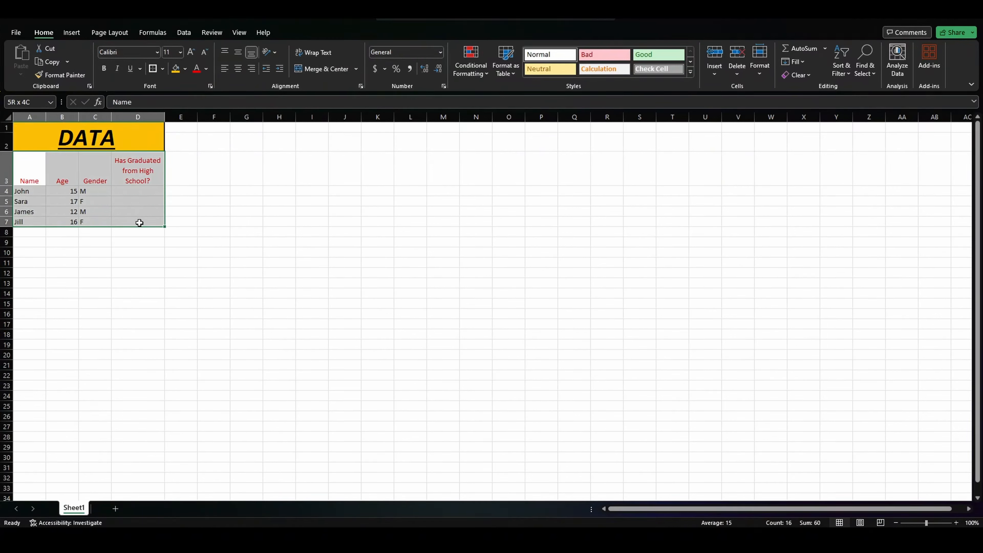
left_click(153, 69)
left_click(313, 285)
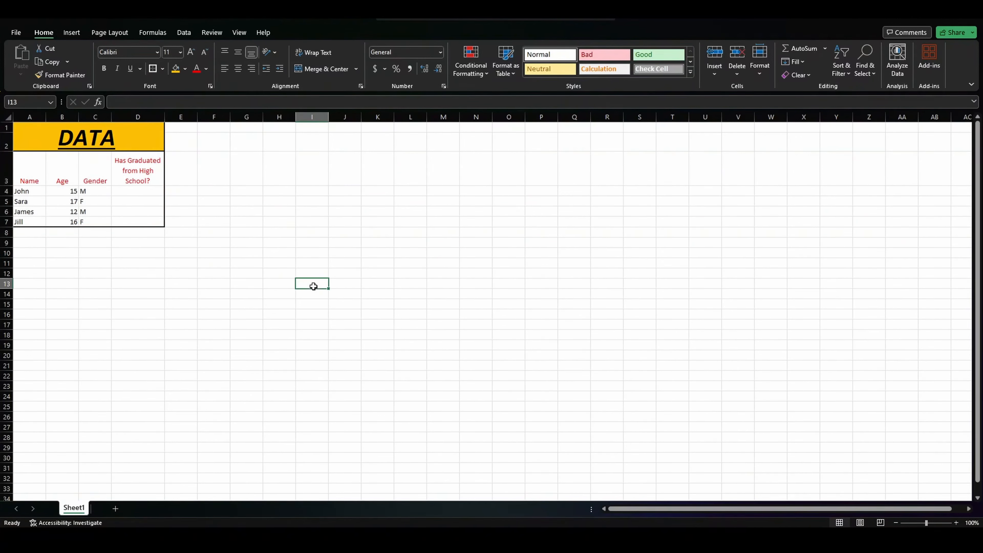
Step: Apply all borders to the headers and data in A3 to D7
left_click_drag(49, 161, 128, 211)
left_click_drag(41, 172, 137, 224)
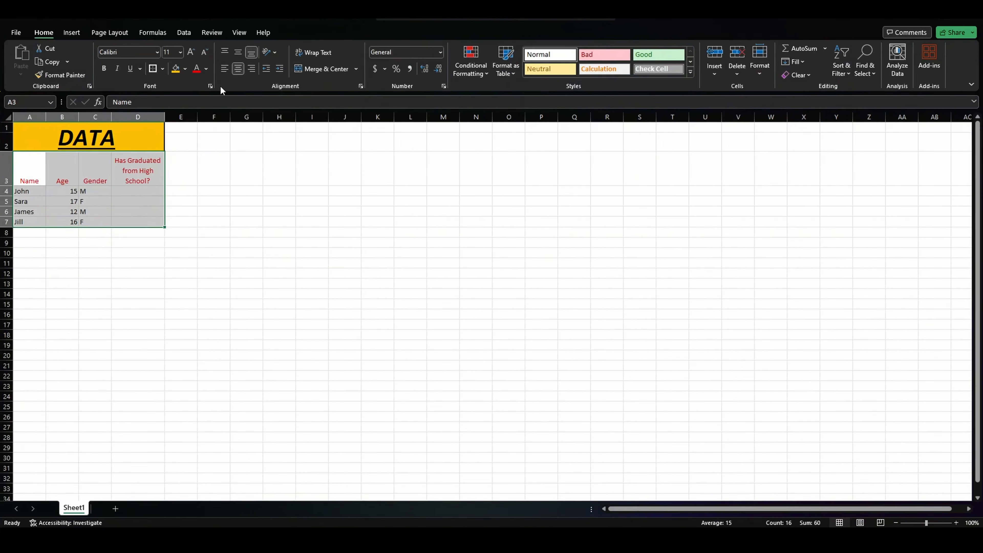
left_click(163, 69)
left_click(179, 167)
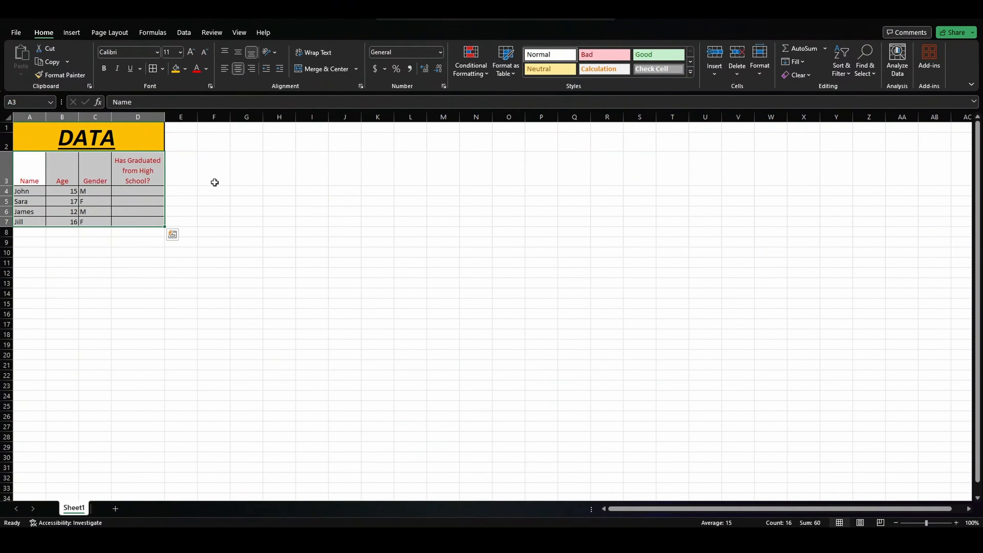
left_click(306, 211)
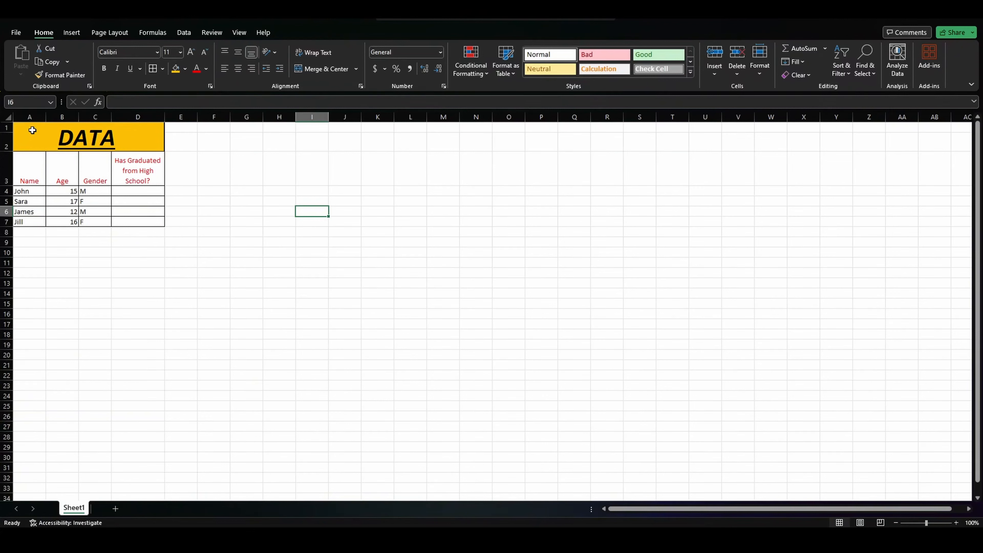
Step: Add thick outside borders around the whole table including its title, from A1 to D7
left_click_drag(32, 130, 128, 216)
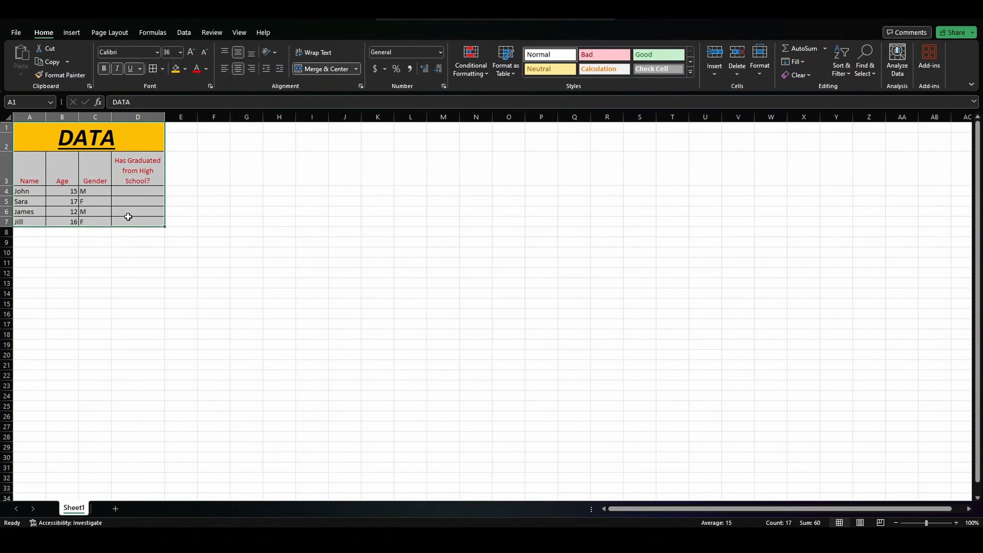
left_click(163, 69)
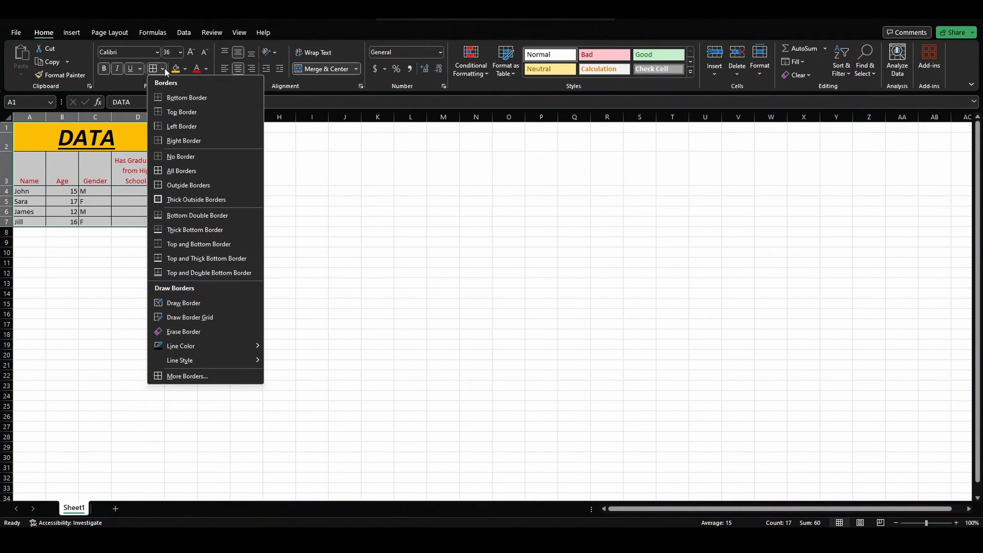
left_click(189, 198)
left_click(304, 221)
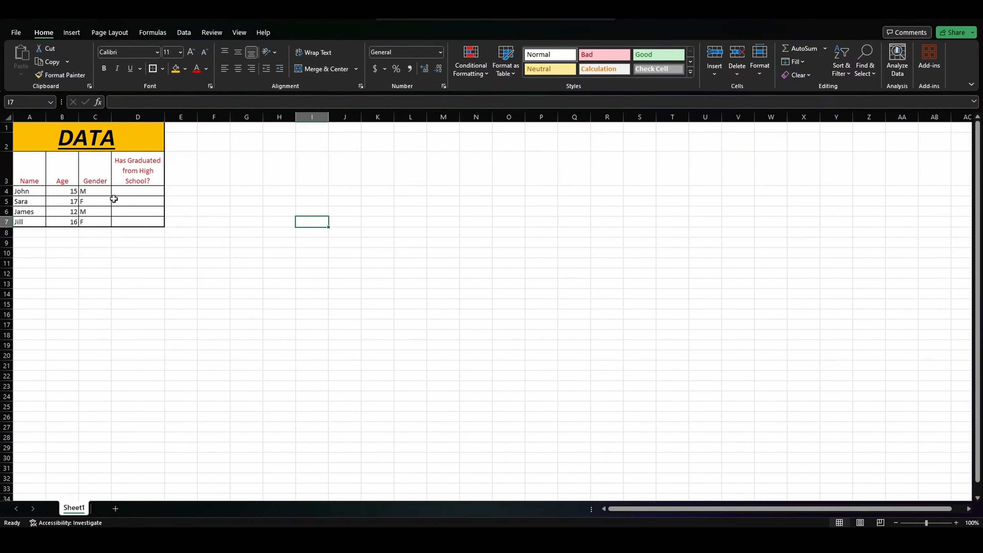